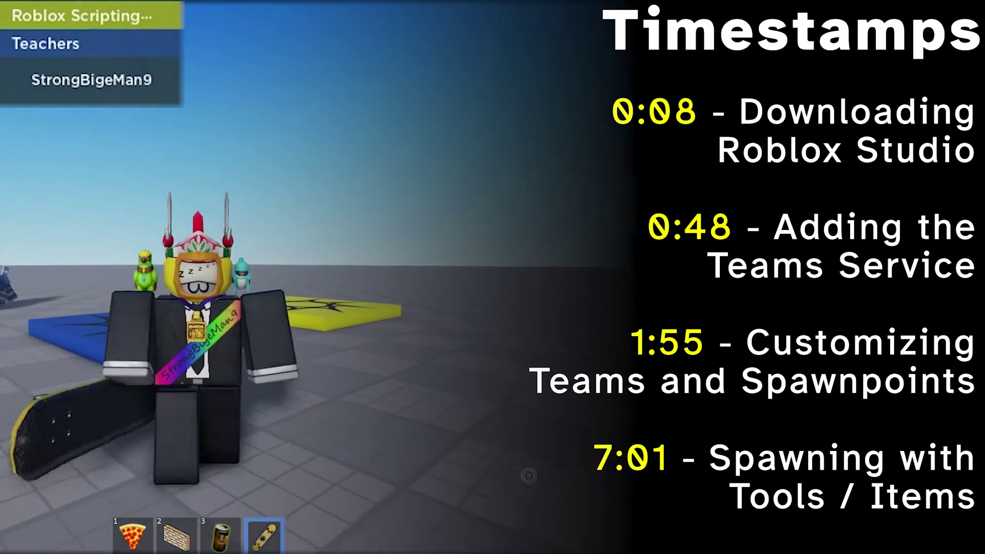
pyautogui.click(529, 475)
pyautogui.press('2')
pyautogui.click(540, 346)
pyautogui.press('1')
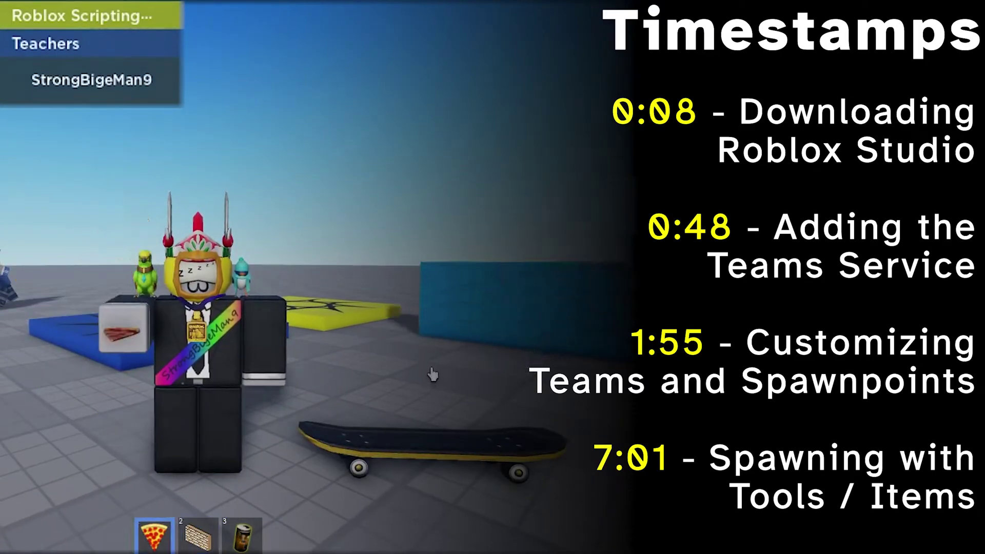
pyautogui.press('3')
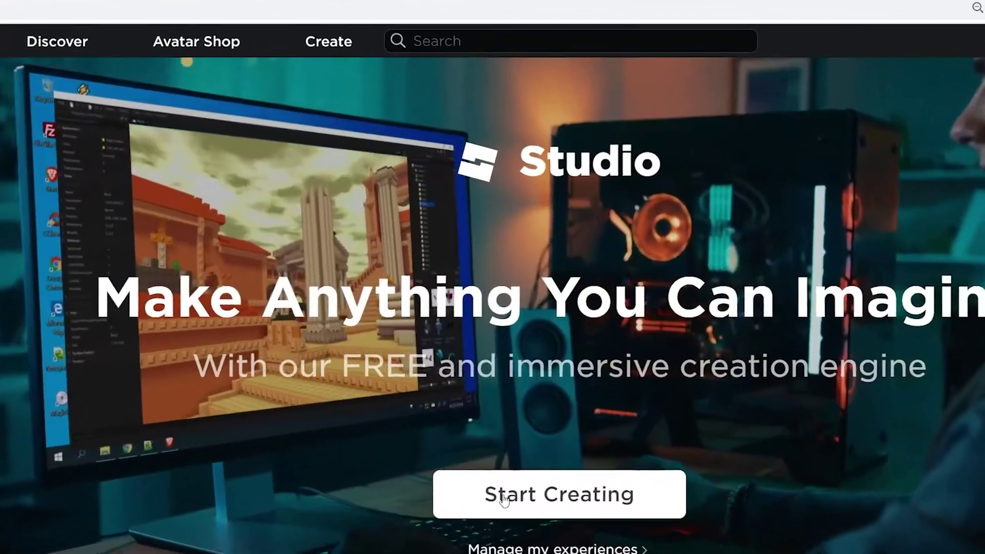
# Start creating on the Roblox create page, then download the Roblox Studio installer and open the downloaded file
pyautogui.click(500, 378)
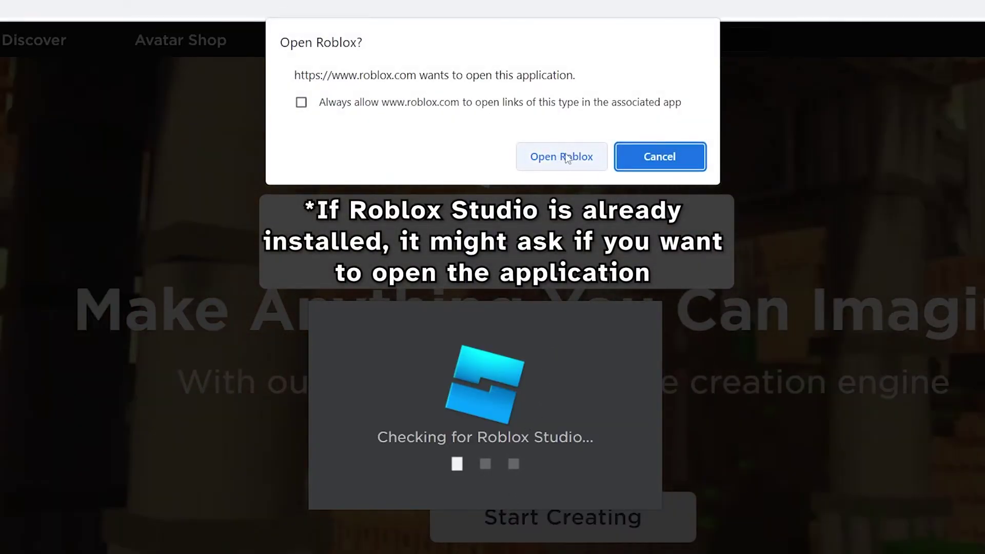
pyautogui.click(568, 159)
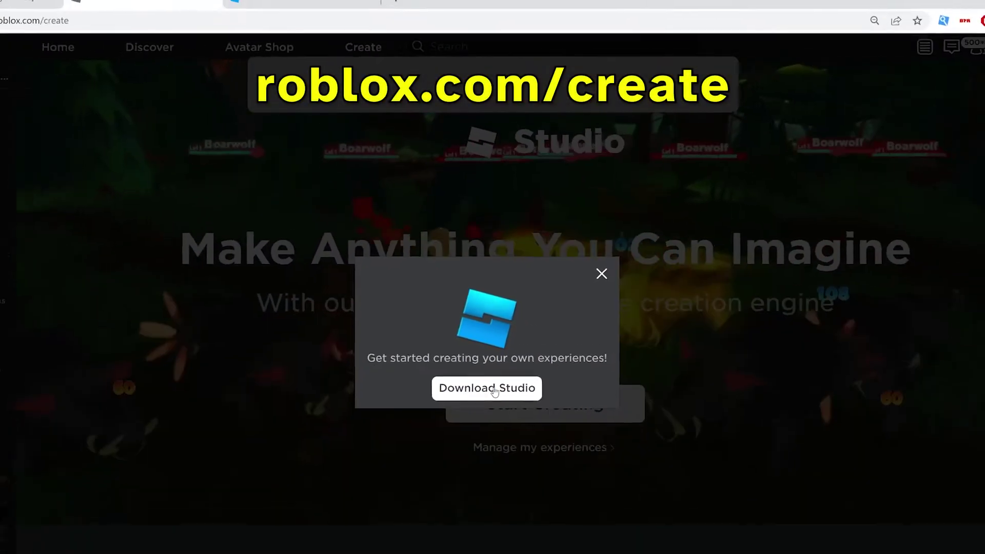
pyautogui.click(488, 333)
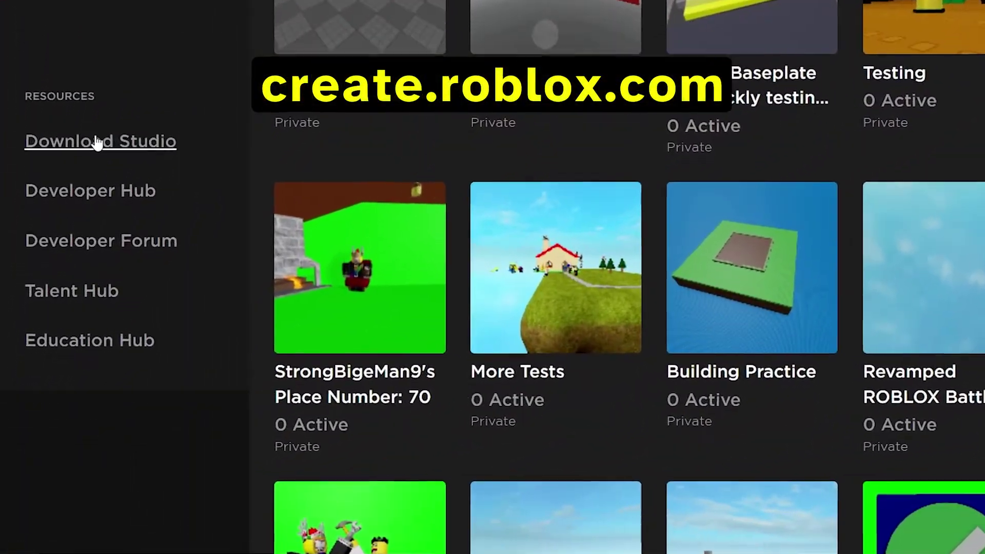
pyautogui.click(51, 318)
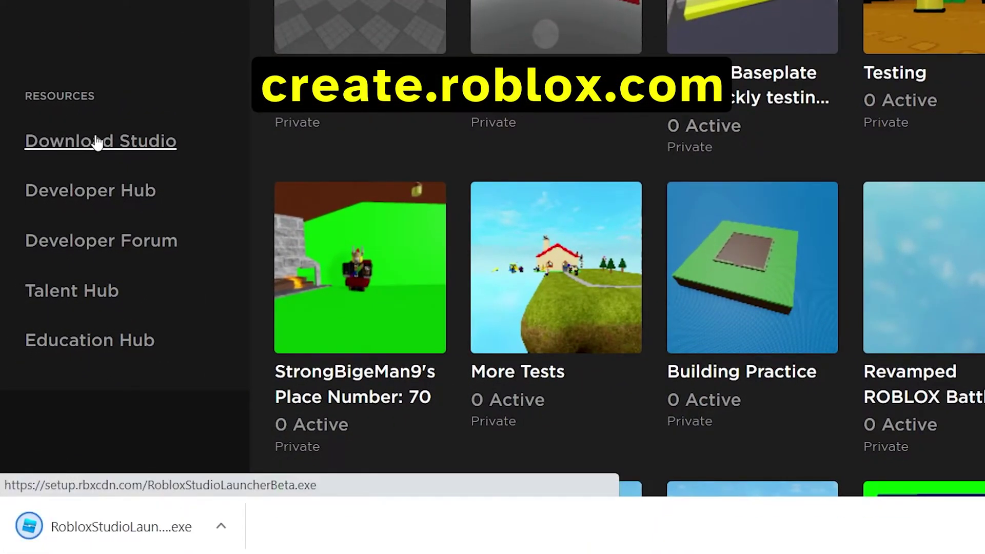
pyautogui.click(102, 527)
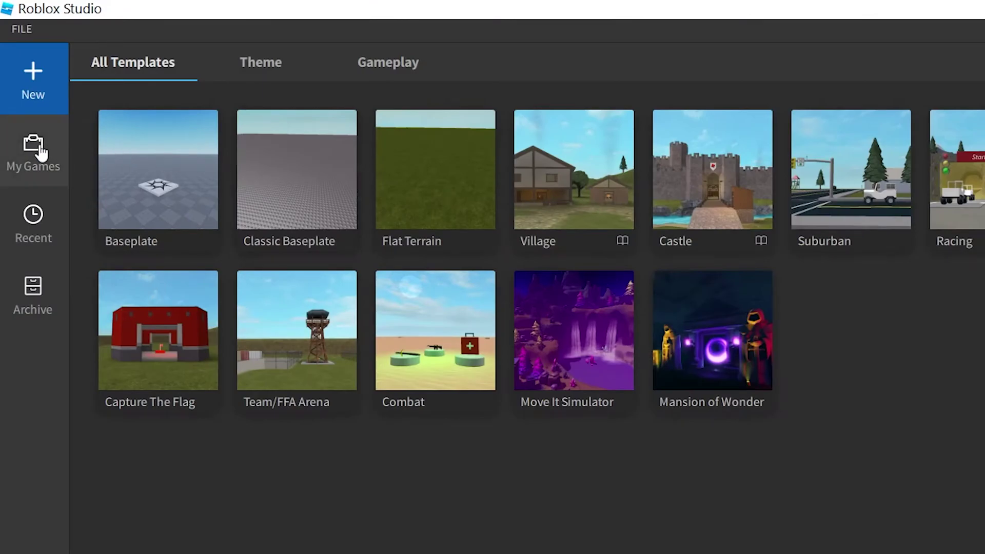
# Open the existing ROBLOX Tutorials experience in Roblox Studio
pyautogui.click(40, 150)
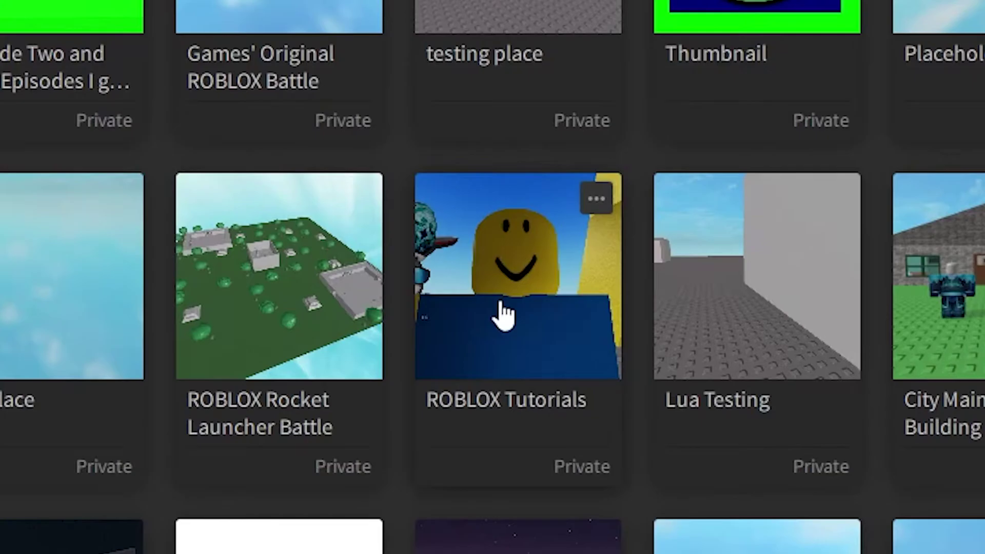
pyautogui.click(500, 304)
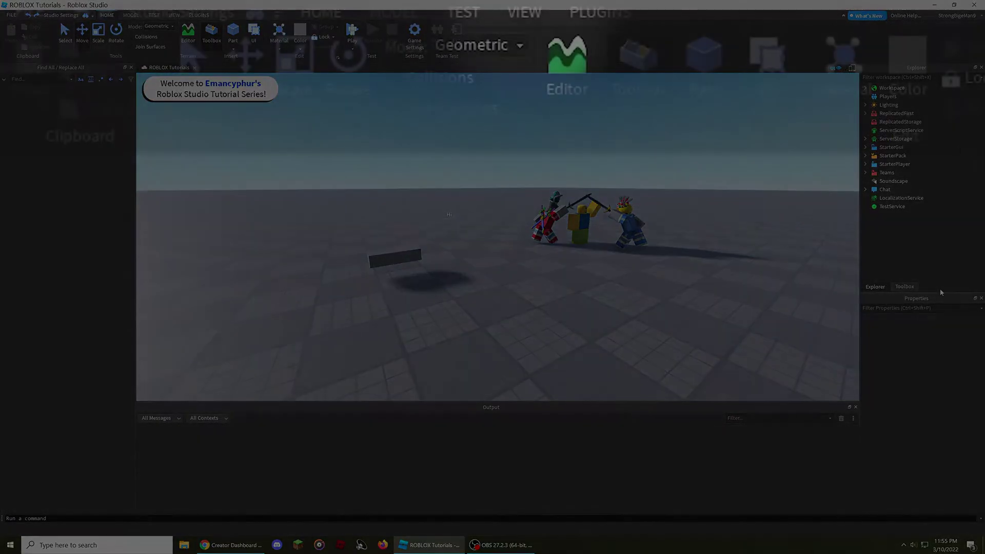
# Examine the object hierarchy by expanding Workspace and Lighting and selecting the Other folder and the Part
pyautogui.click(174, 13)
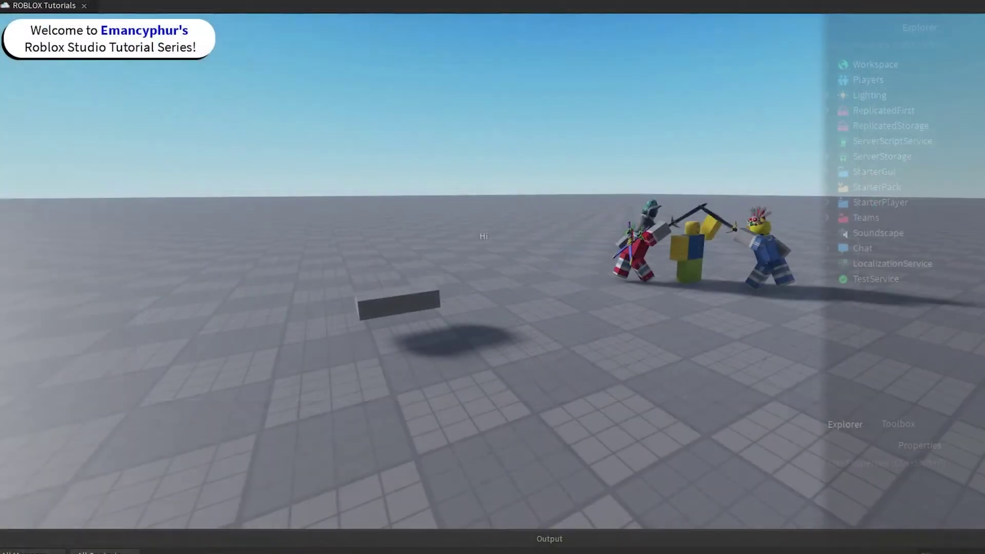
pyautogui.click(827, 64)
pyautogui.click(864, 111)
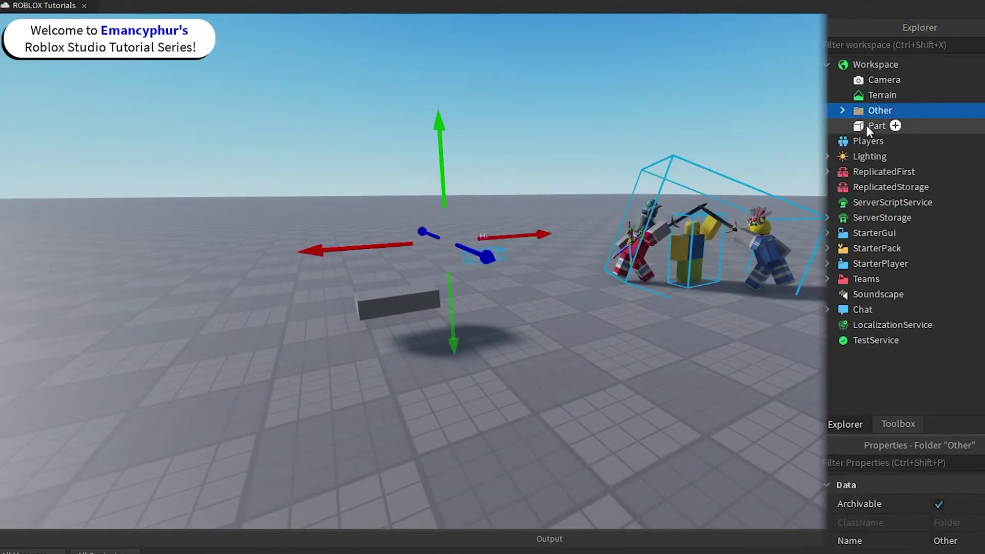
pyautogui.keyDown('ctrl'); pyautogui.click(864, 127); pyautogui.keyUp('ctrl')
pyautogui.click(827, 157)
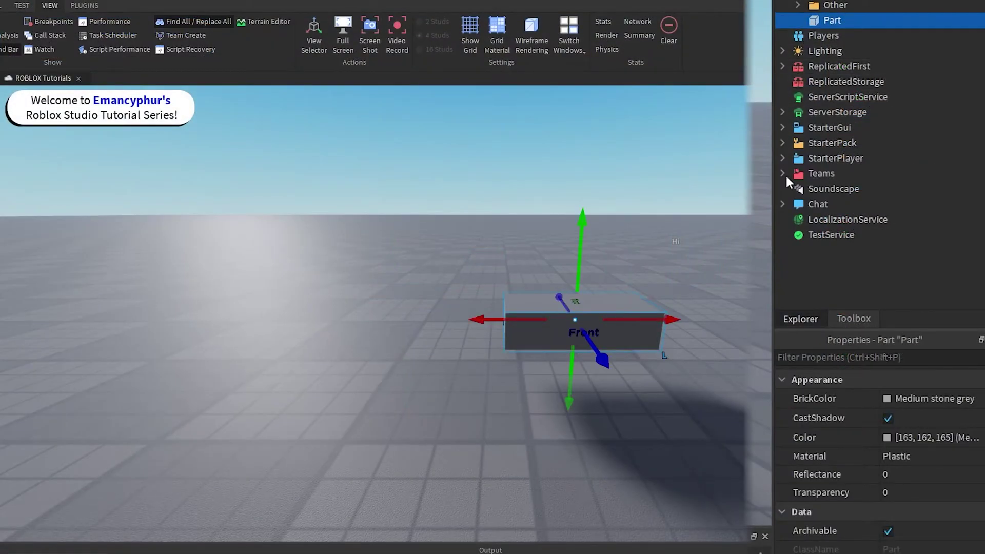
# Set the BrickColor of the Part in Workspace to New Yeller
pyautogui.click(897, 398)
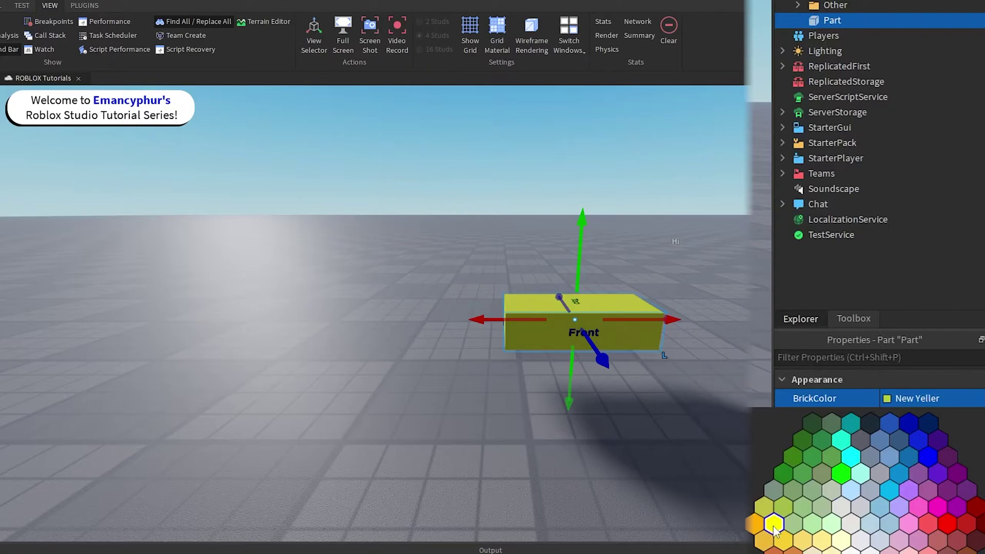
pyautogui.click(772, 524)
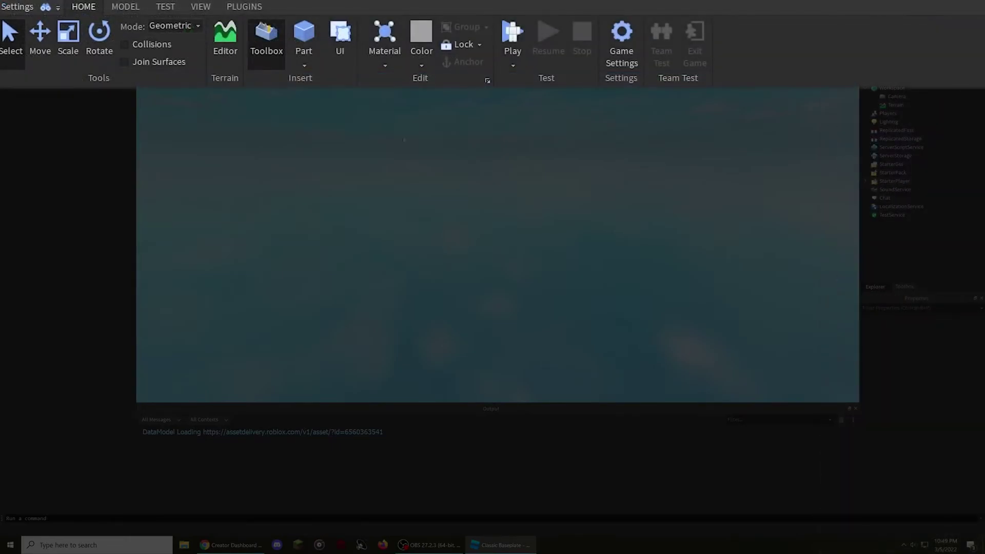
# Insert the Teams service into the Classic Baseplate place and select it in the object hierarchy
pyautogui.click(126, 7)
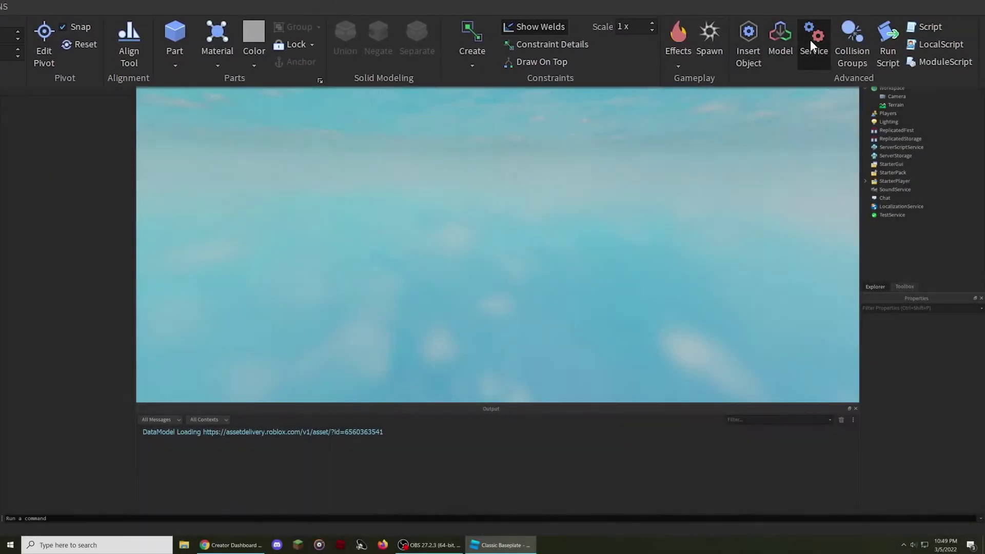
pyautogui.click(810, 40)
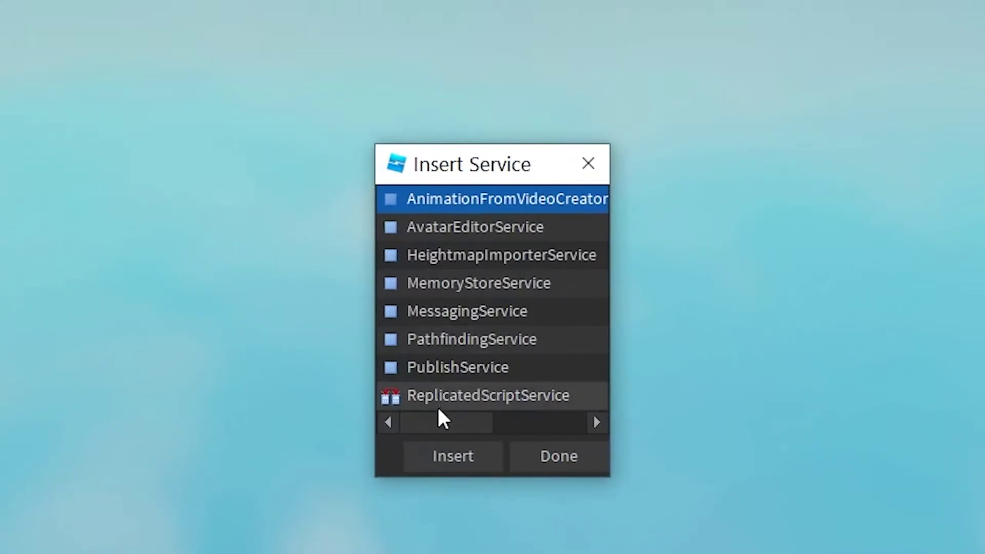
pyautogui.moveTo(434, 422); pyautogui.dragTo(546, 422)
pyautogui.click(434, 236)
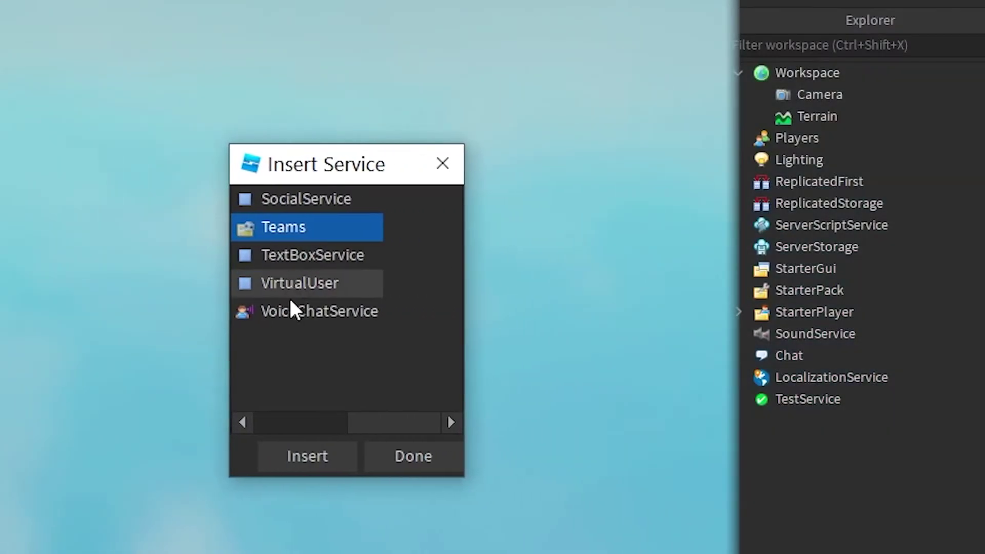
pyautogui.click(297, 457)
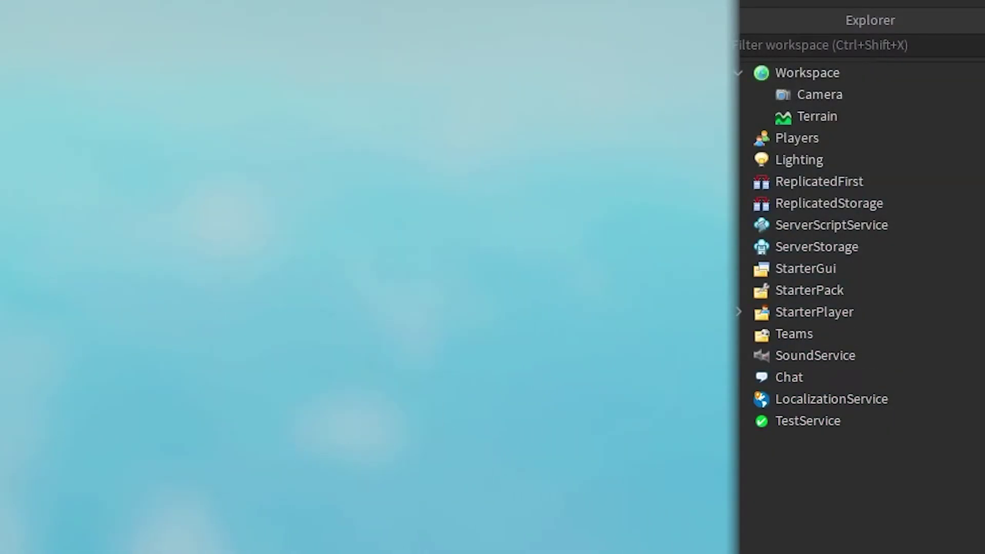
pyautogui.click(796, 340)
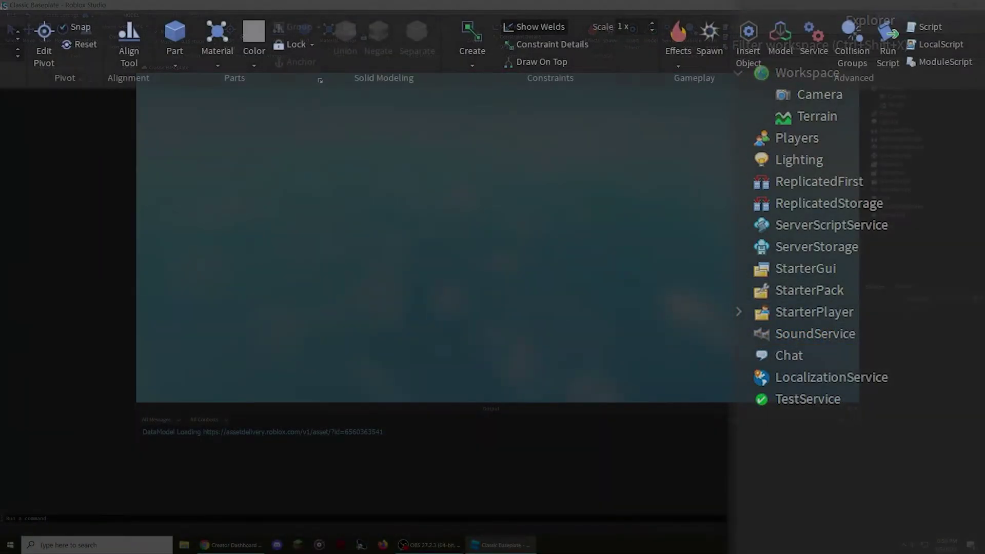
# Search the insertable objects for "team" and insert a Team object as another way to add teams
pyautogui.click(748, 44)
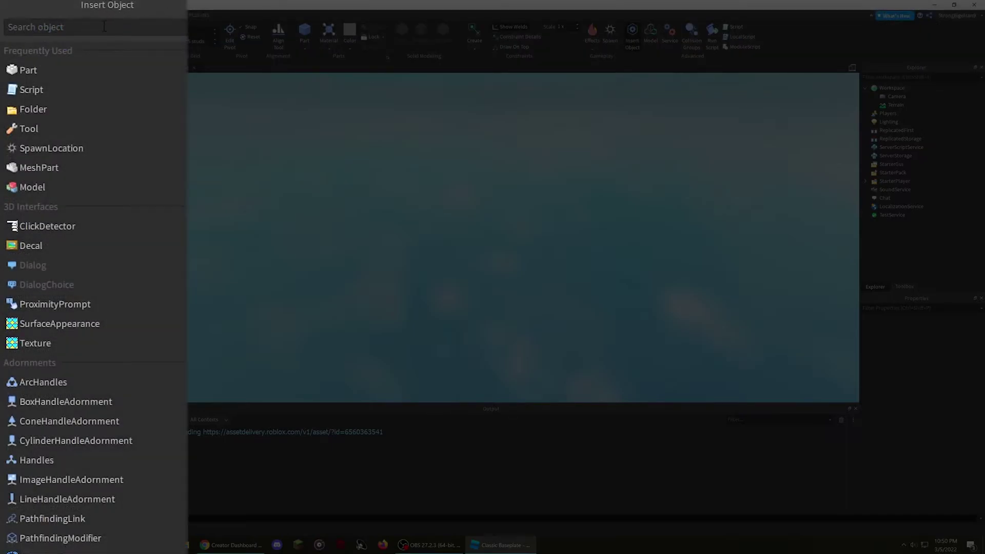
pyautogui.write('team')
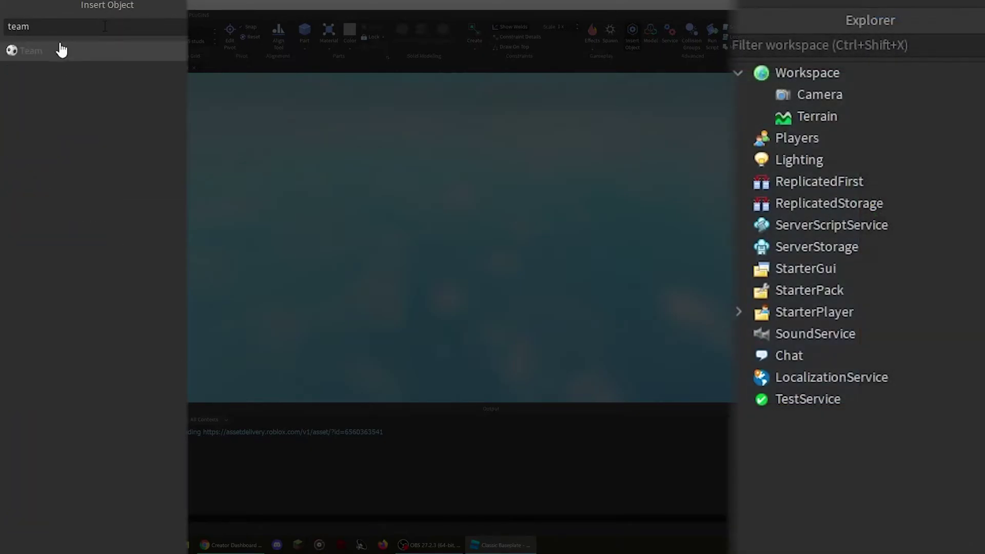
pyautogui.press('Return')
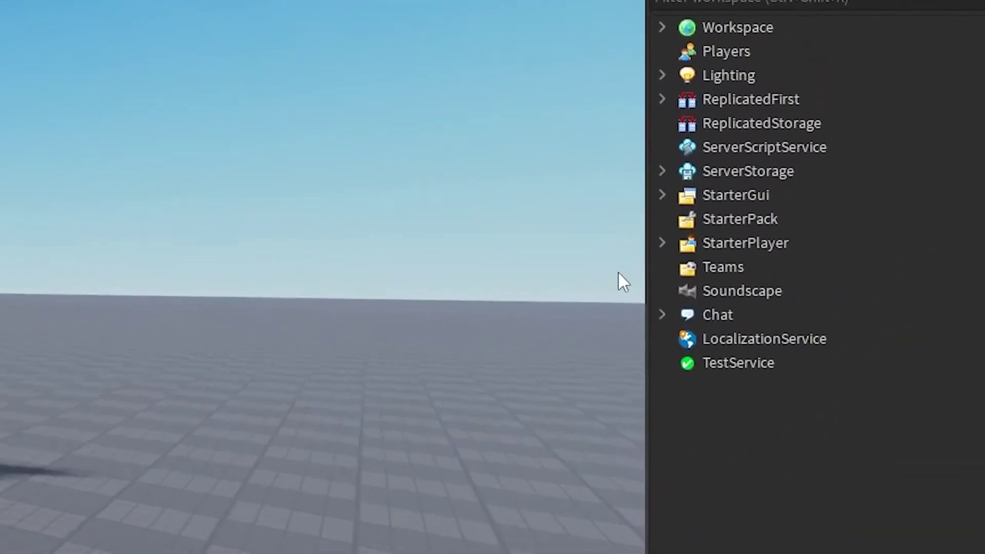
# Add a Team object to the Teams service and rename it Teachers
pyautogui.click(758, 268)
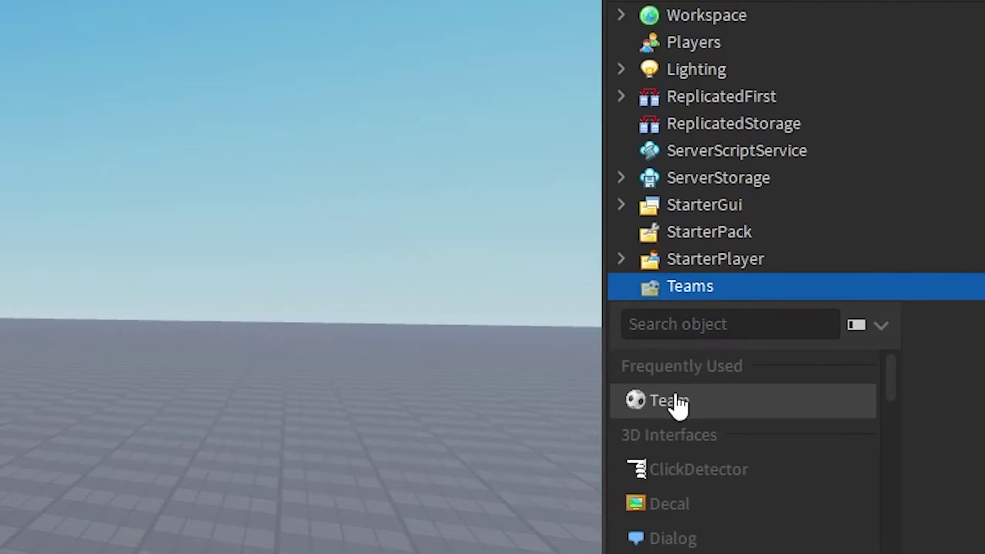
pyautogui.write('team')
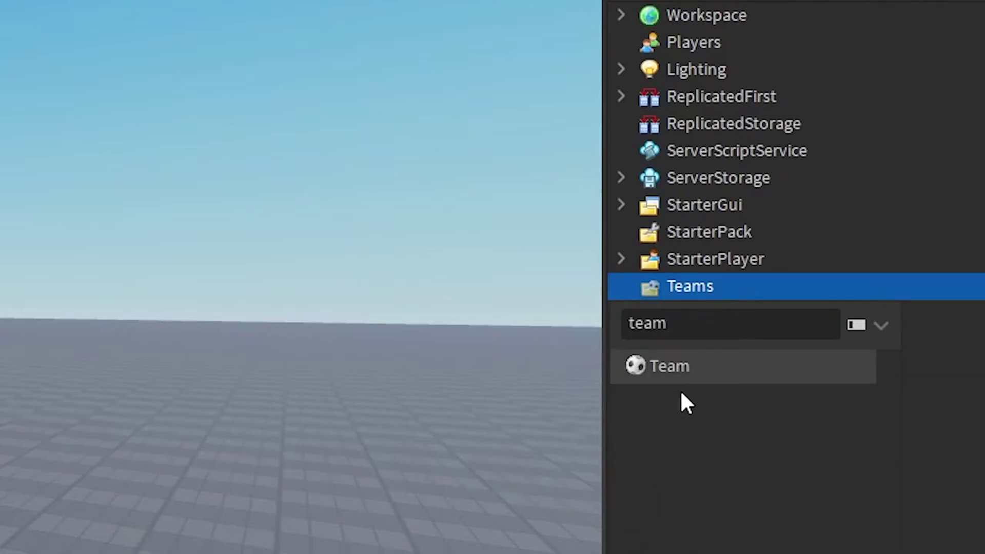
pyautogui.click(684, 375)
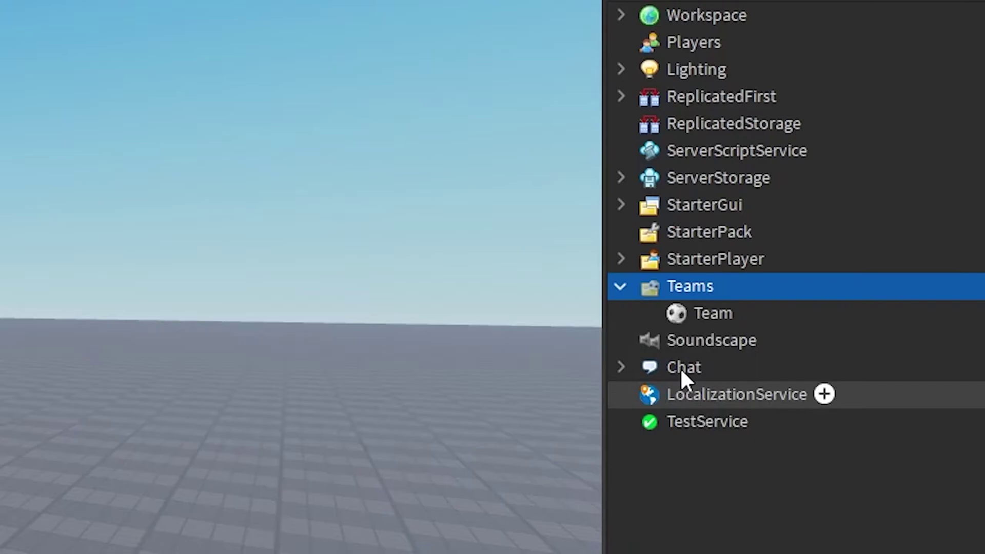
pyautogui.rightClick(704, 313)
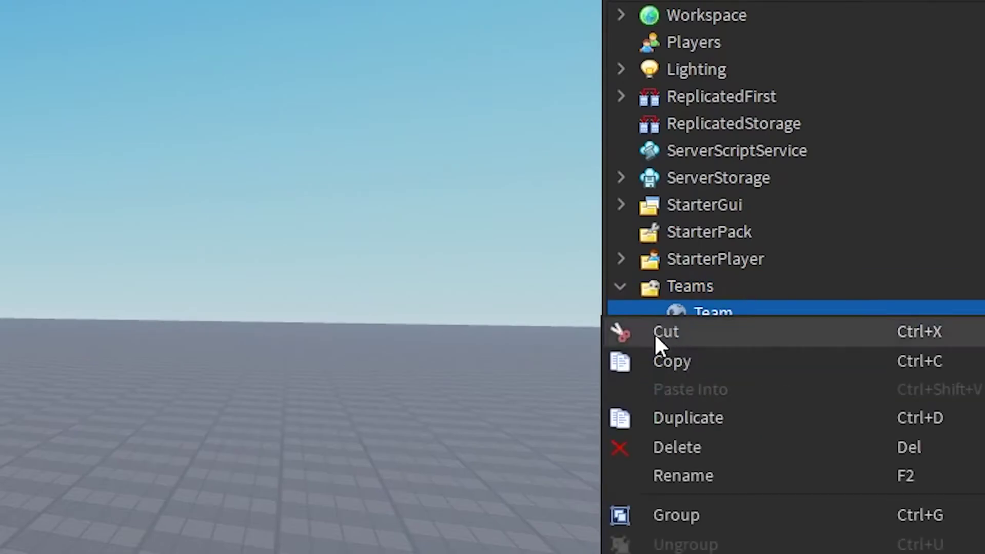
pyautogui.click(665, 477)
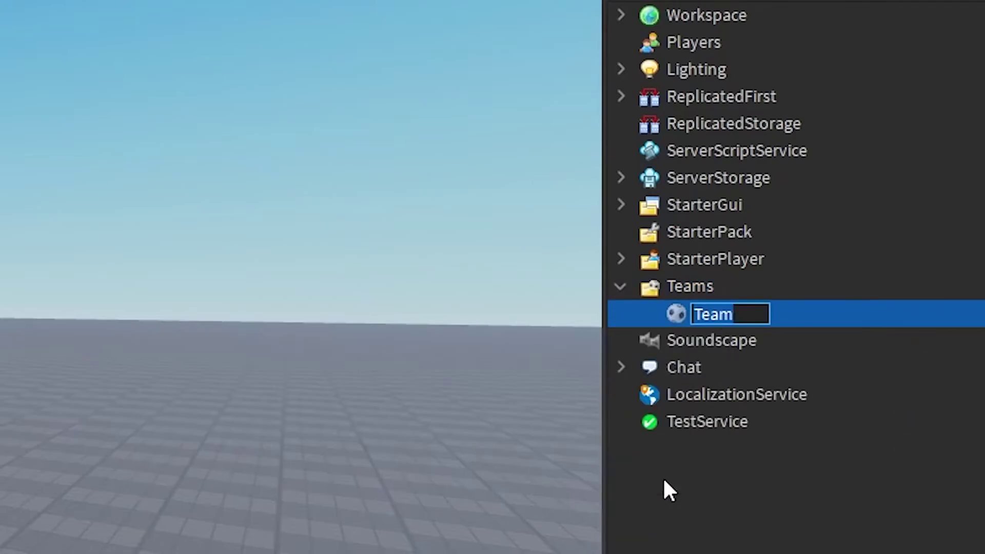
pyautogui.write('Teachers')
pyautogui.press('Return')
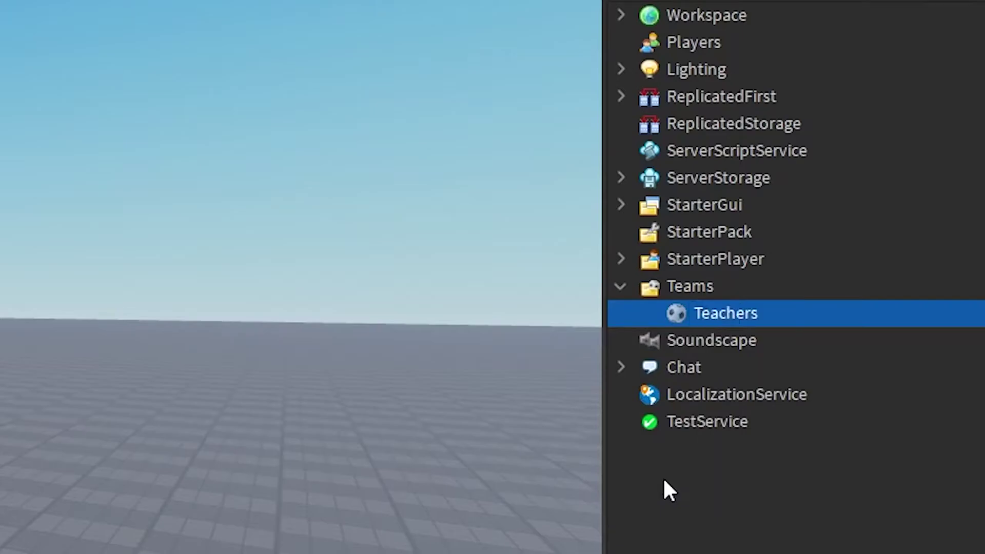
# Add a second Team object to the Teams service and rename it Roblox Scripting Students
pyautogui.click(731, 286)
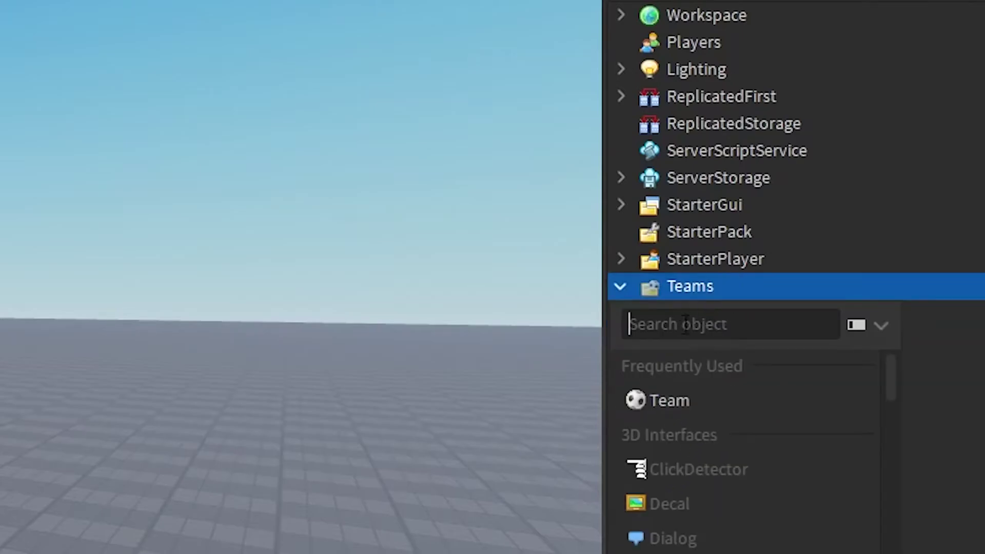
pyautogui.click(656, 406)
pyautogui.click(703, 339)
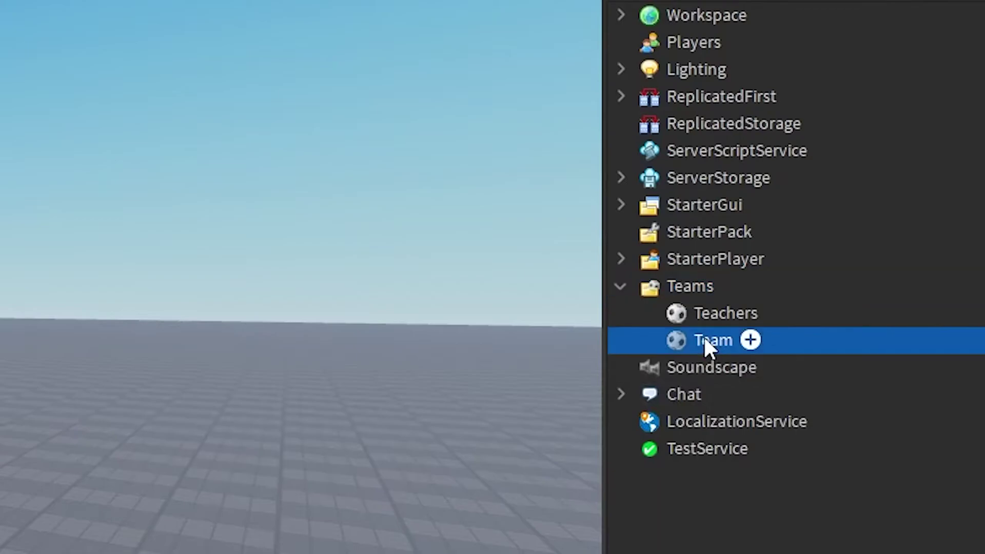
pyautogui.rightClick(703, 336)
pyautogui.click(692, 494)
pyautogui.write('Ro')
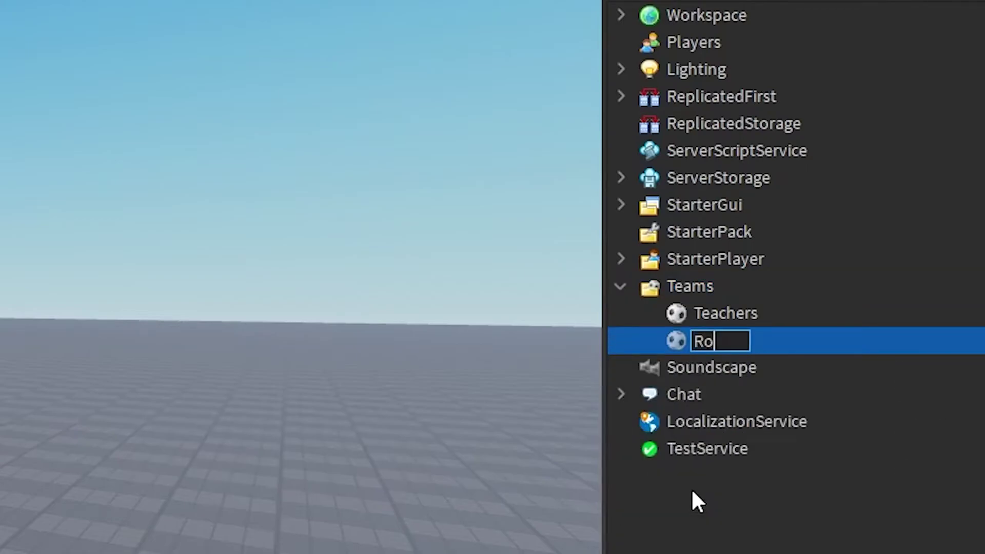
pyautogui.write('blox Scripting Students')
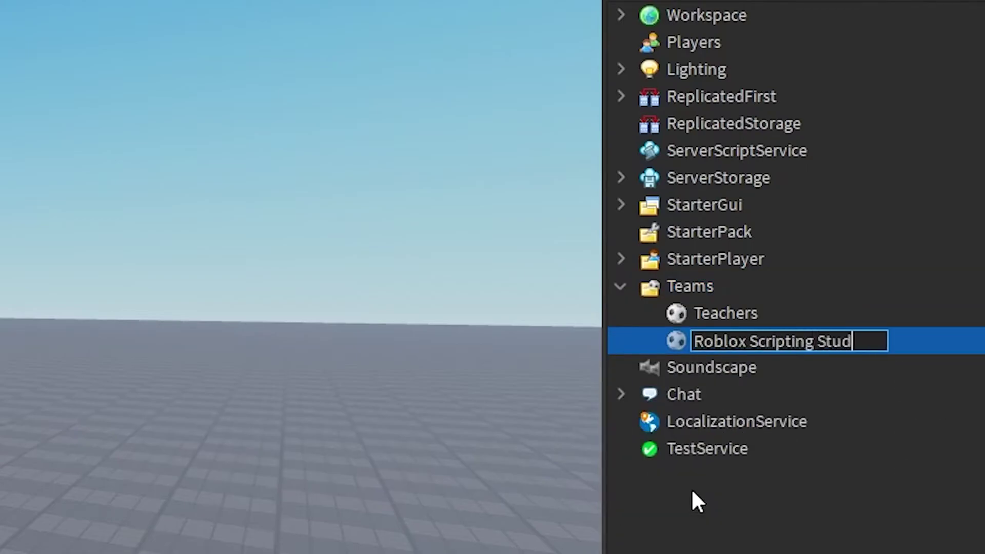
pyautogui.press('Return')
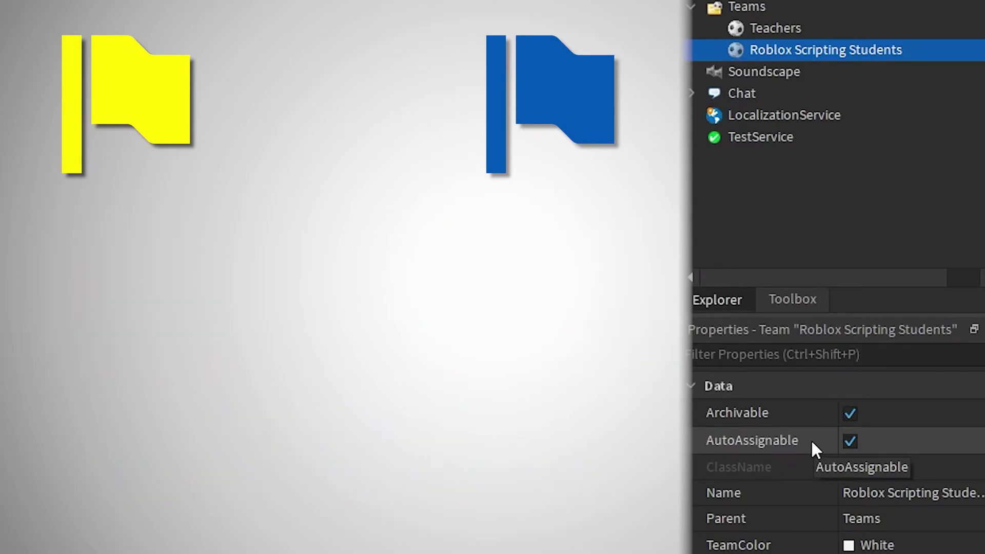
# Turn AutoAssignable off and back on for the Roblox Scripting Students team
pyautogui.click(849, 440)
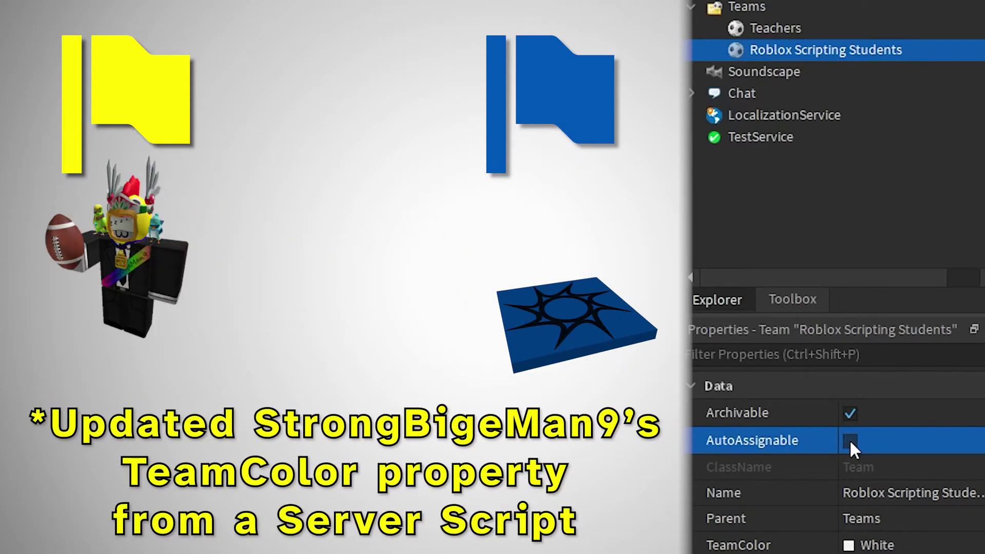
pyautogui.click(849, 440)
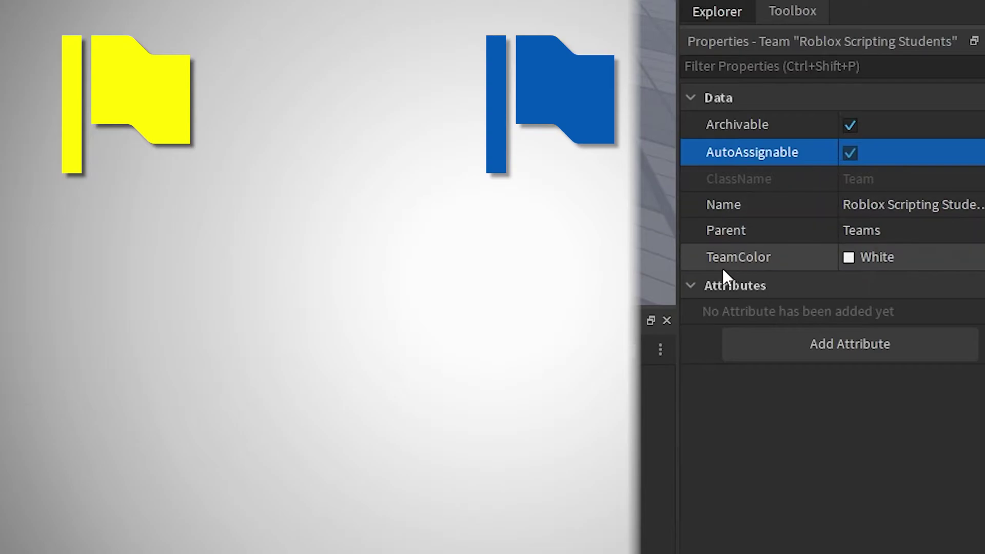
# Set the TeamColor of the Roblox Scripting Students team to New Yeller and of the Teachers team to Deep blue
pyautogui.click(854, 262)
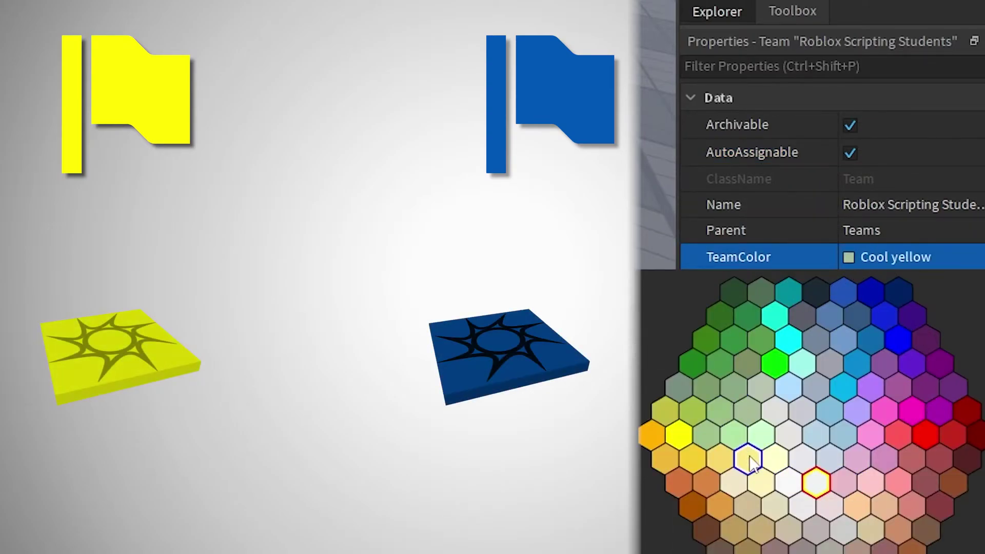
pyautogui.click(676, 439)
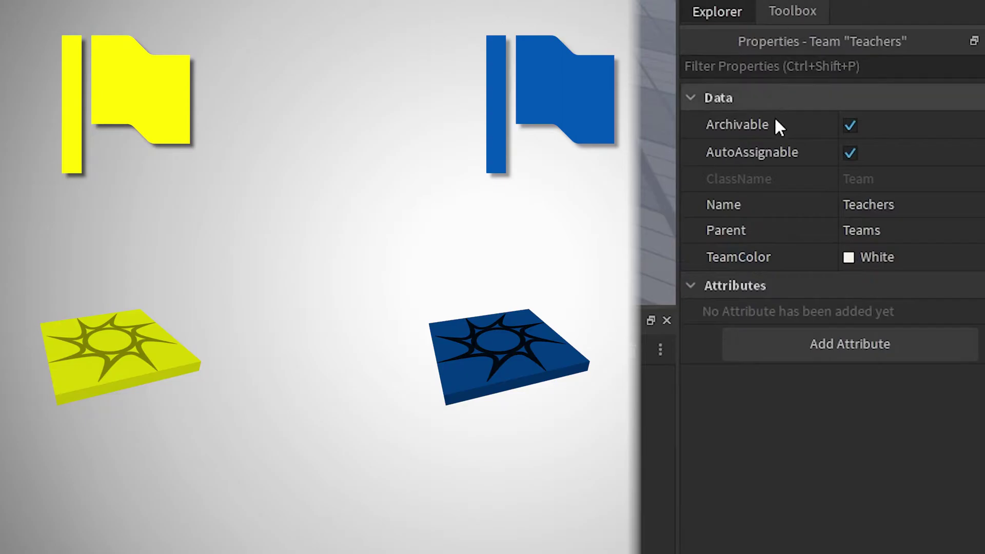
pyautogui.click(864, 257)
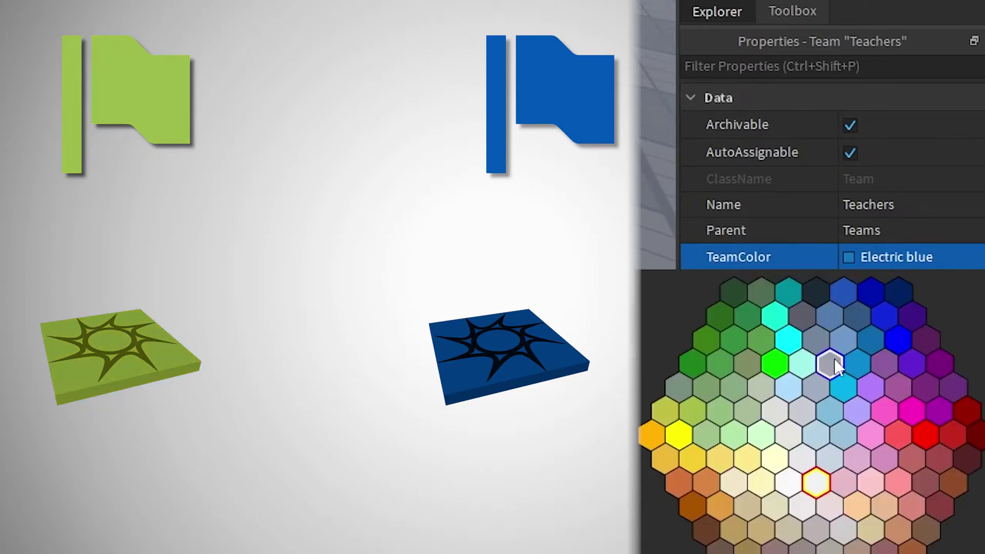
pyautogui.click(841, 293)
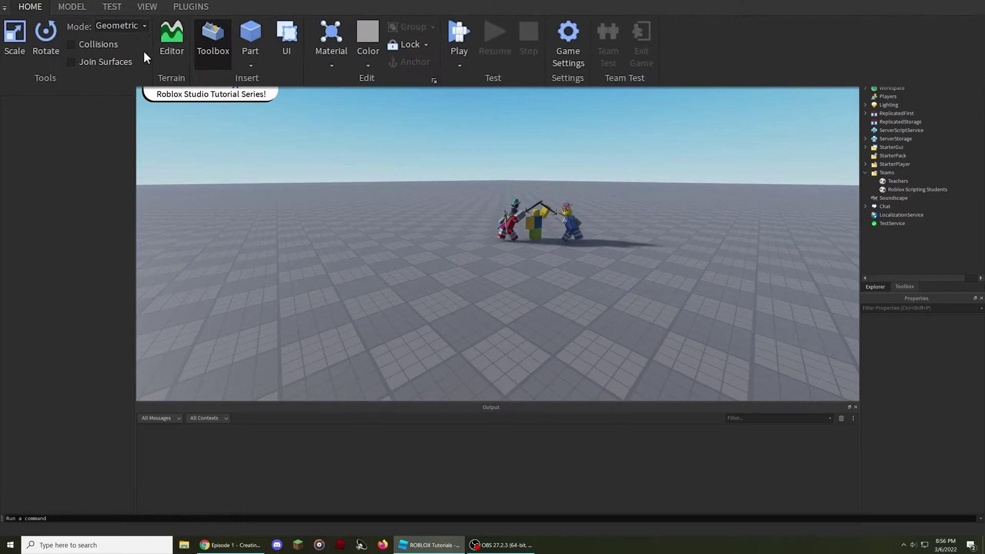
# Insert a spawn point with the Spawn tool, and another by searching the insertable objects for "spawn" and choosing SpawnLocation
pyautogui.click(130, 15)
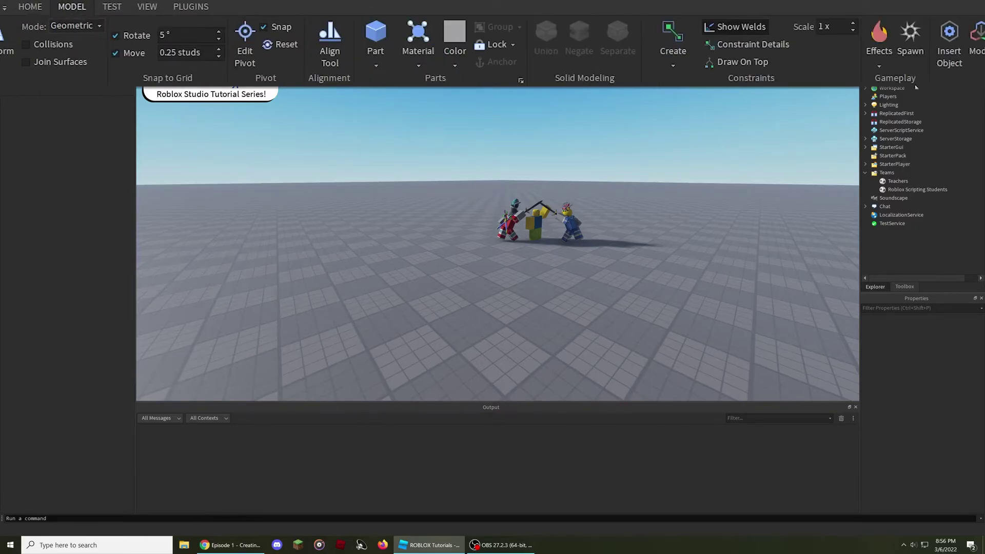
pyautogui.click(916, 40)
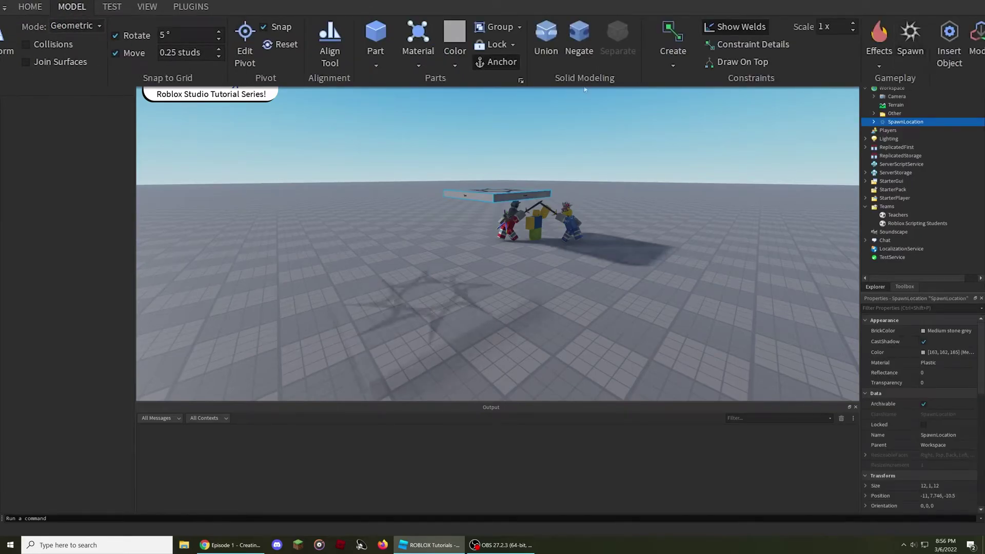
pyautogui.click(949, 40)
pyautogui.write('spawn')
pyautogui.click(44, 51)
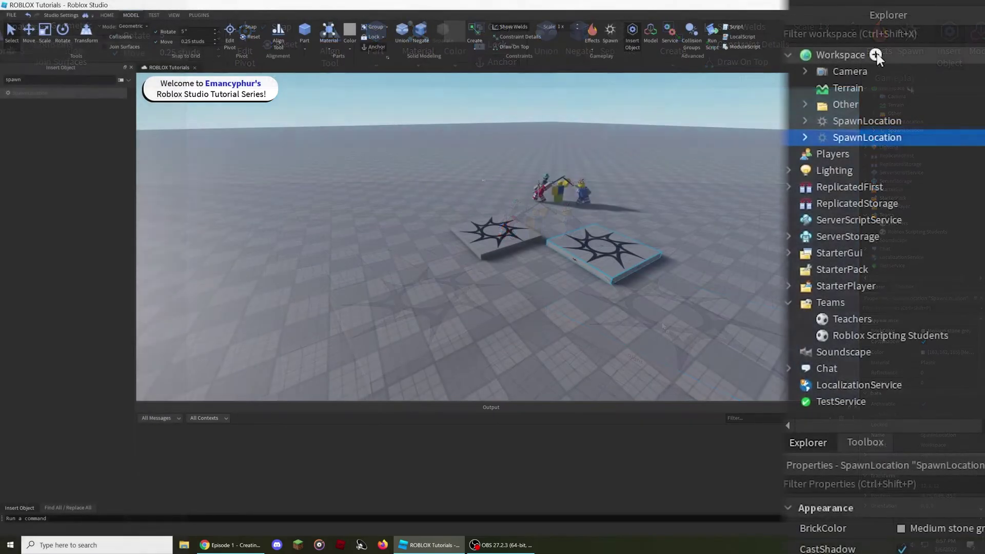
# Add a SpawnLocation directly to the Workspace by searching its insertable objects for "spawn"
pyautogui.click(911, 88)
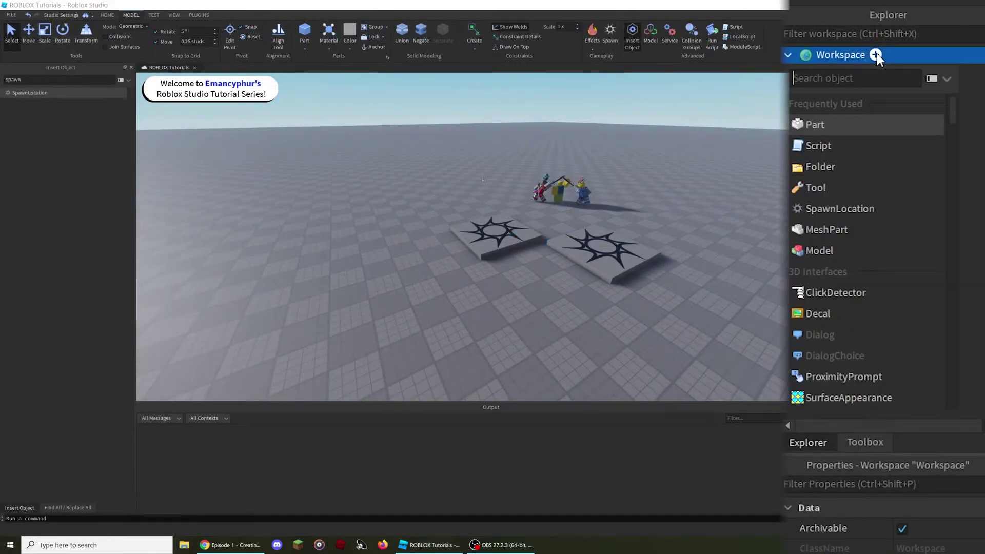
pyautogui.write('spawn')
pyautogui.click(872, 116)
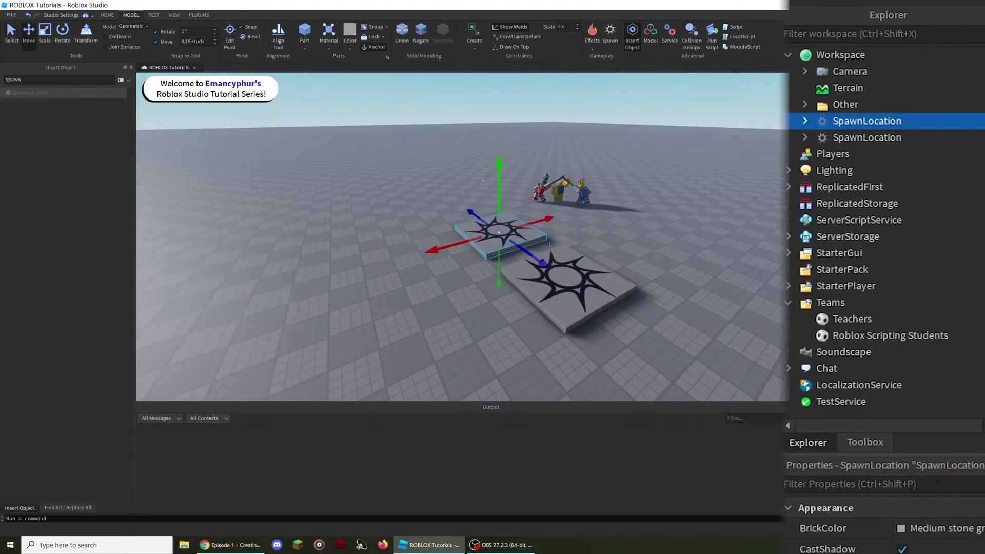
# Rename the first SpawnLocation in the Workspace as Teachers Spawnpoint
pyautogui.rightClick(854, 119)
pyautogui.click(835, 214)
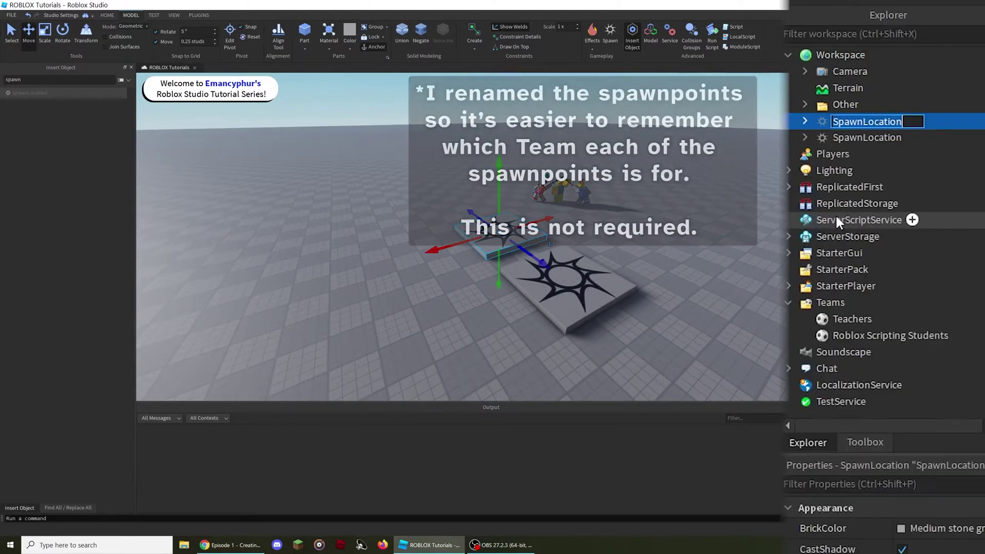
pyautogui.write('Teachers Spawnpoint')
pyautogui.press('Return')
# Rename the remaining SpawnLocation as Scripting Students Spawnpoint
pyautogui.rightClick(857, 139)
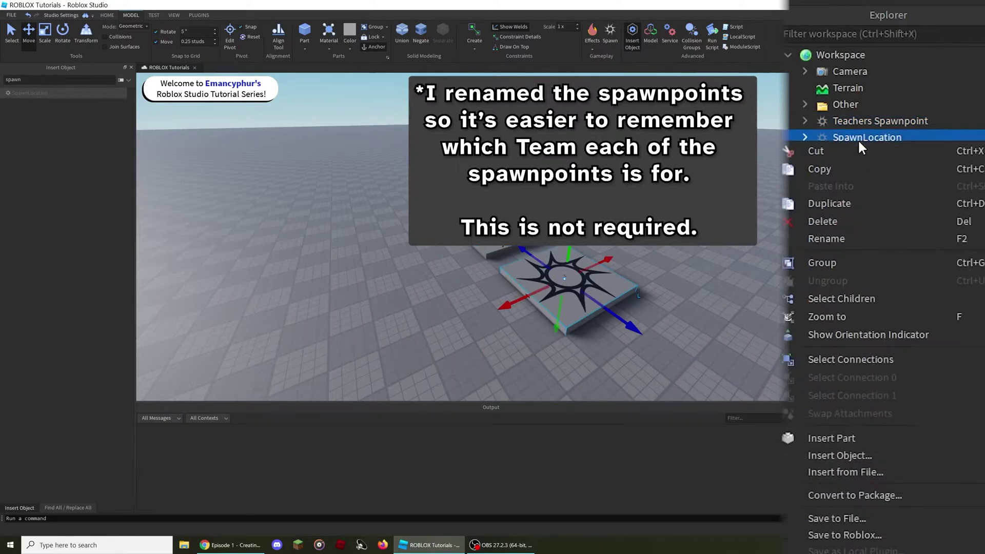
pyautogui.click(836, 233)
pyautogui.write('Scripting Students Spawnpoint')
pyautogui.press('Return')
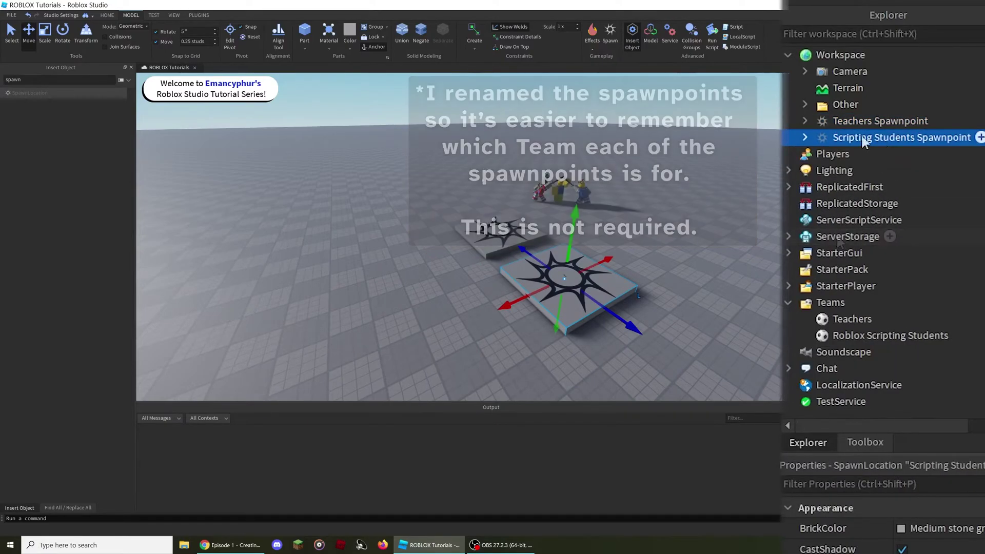
# Turn off Neutral for the Scripting Students Spawnpoint and set its TeamColor to New Yeller
pyautogui.scroll(-5, 883, 528)
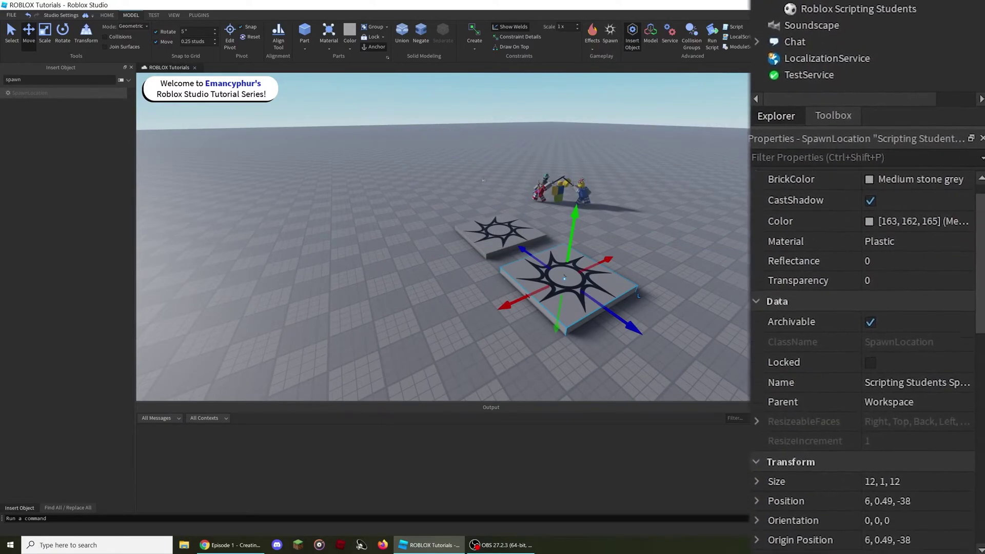
pyautogui.scroll(-5, 861, 349)
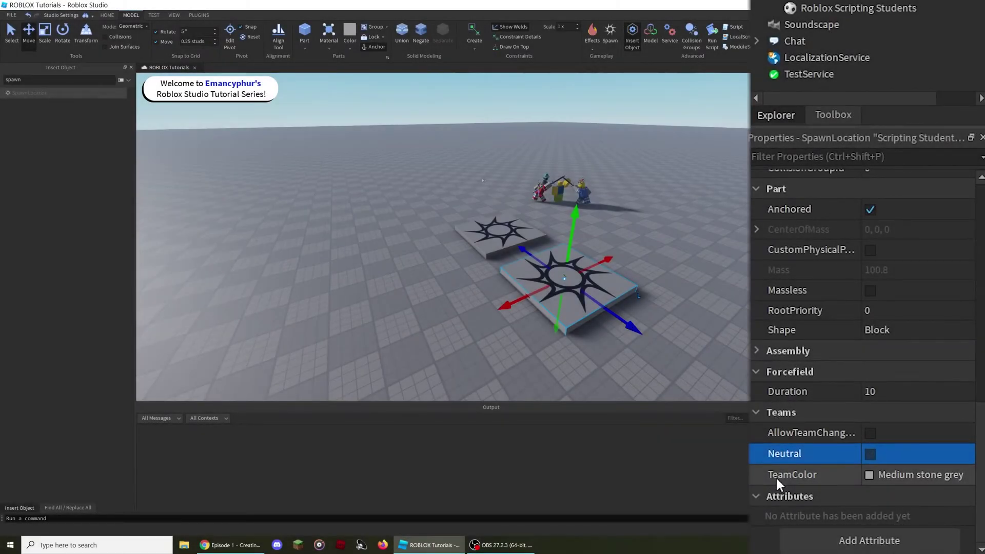
pyautogui.click(886, 482)
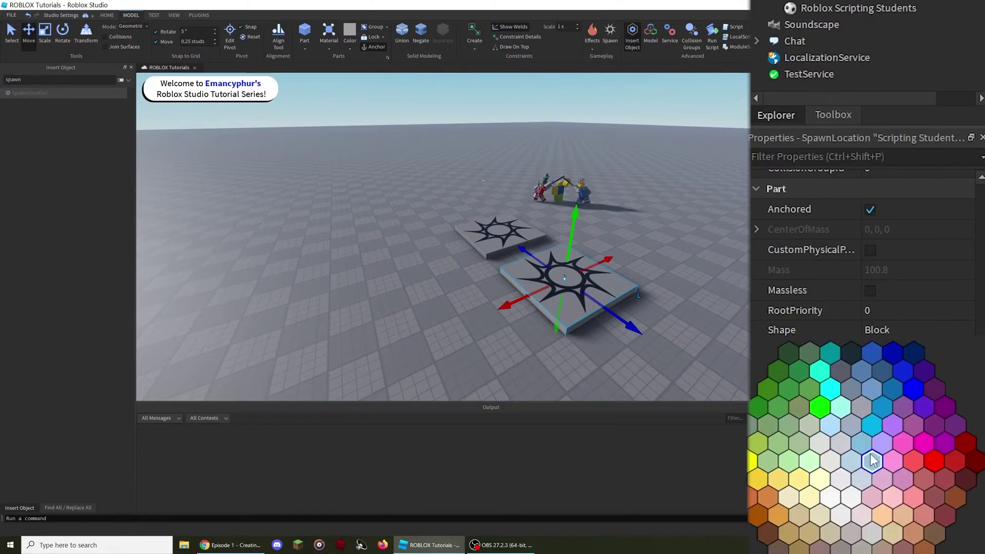
pyautogui.click(751, 463)
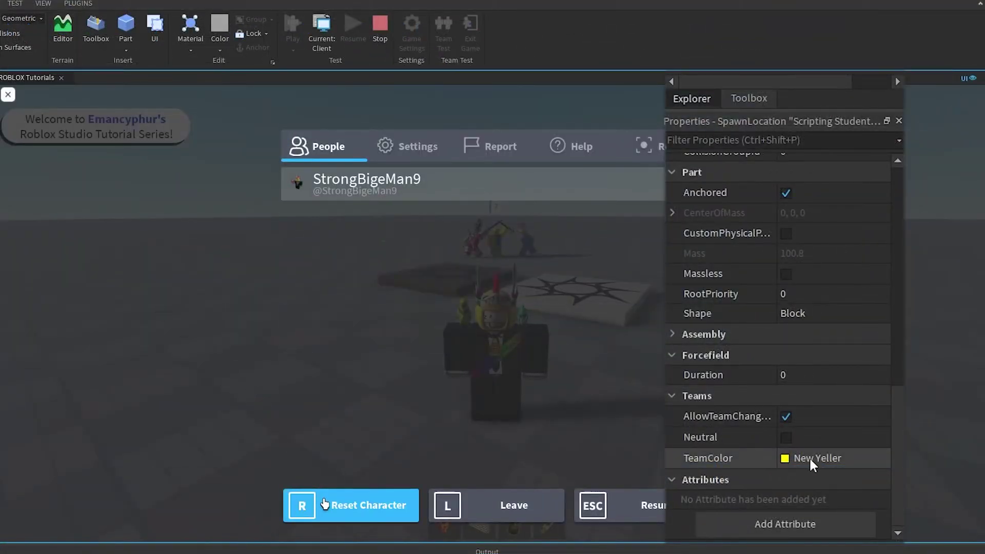
# Reset the character in the playtest to check which spawnpoint it respawns at
pyautogui.click(324, 504)
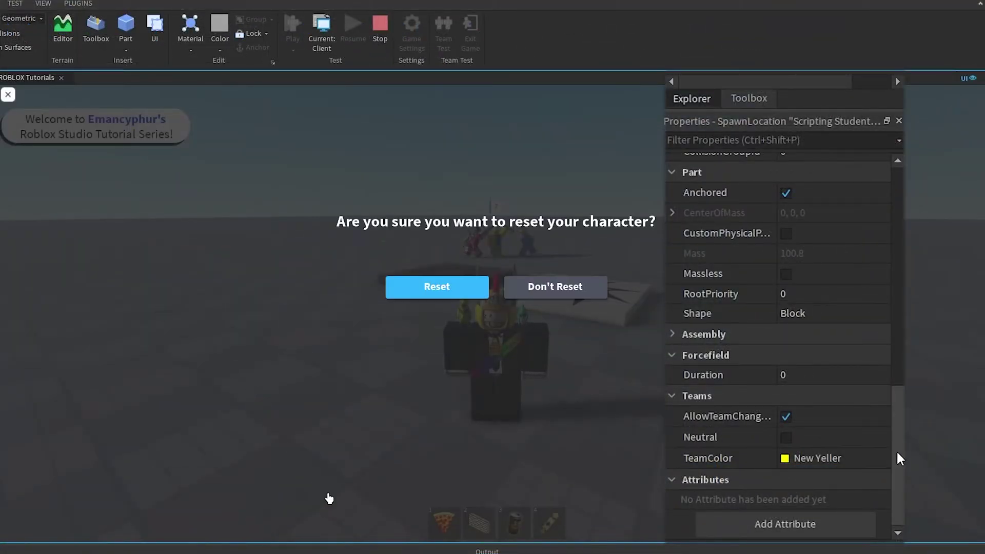
pyautogui.click(425, 287)
pyautogui.scroll(10, 891, 288)
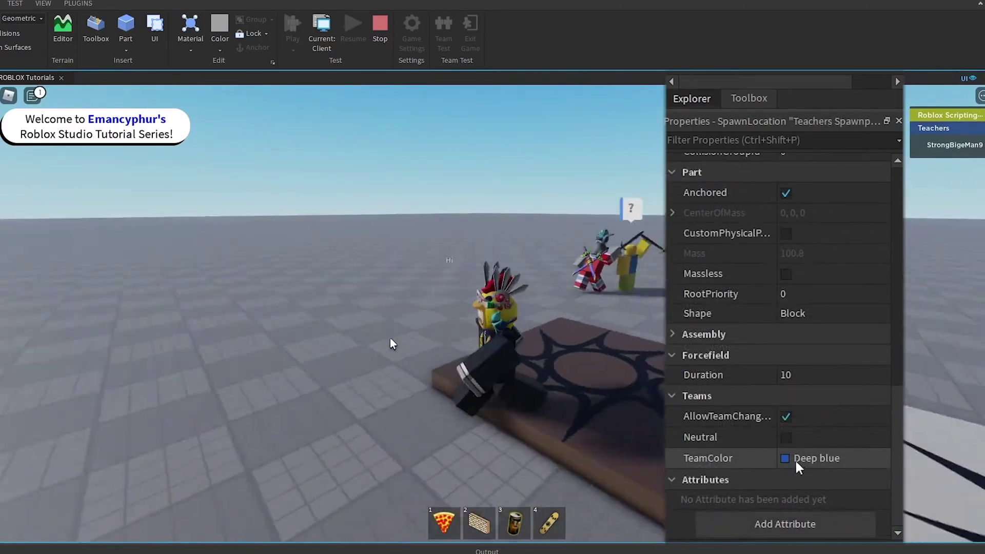
pyautogui.press('Escape')
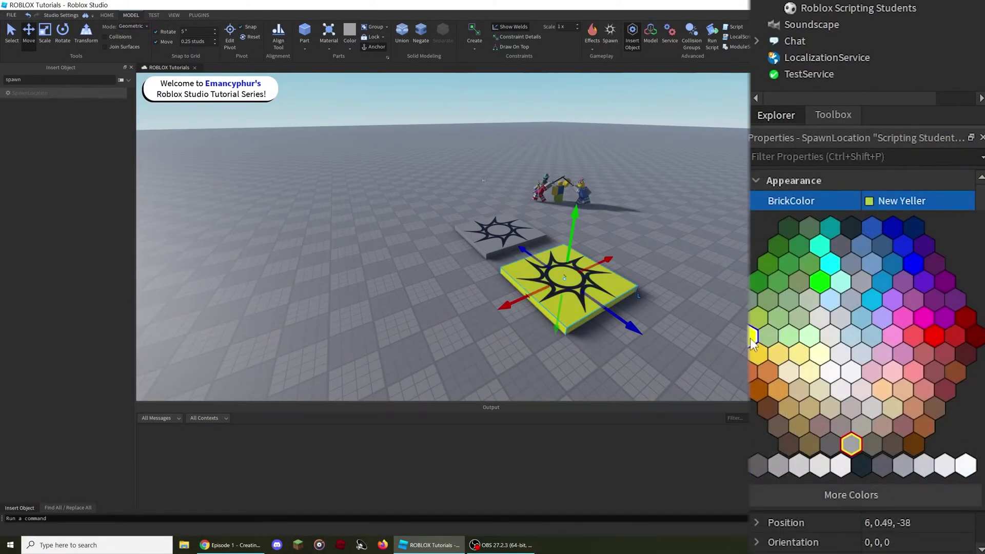
# Set the BrickColor of the Scripting Students Spawnpoint to New Yeller and of the Teachers Spawnpoint to Deep blue
pyautogui.click(751, 339)
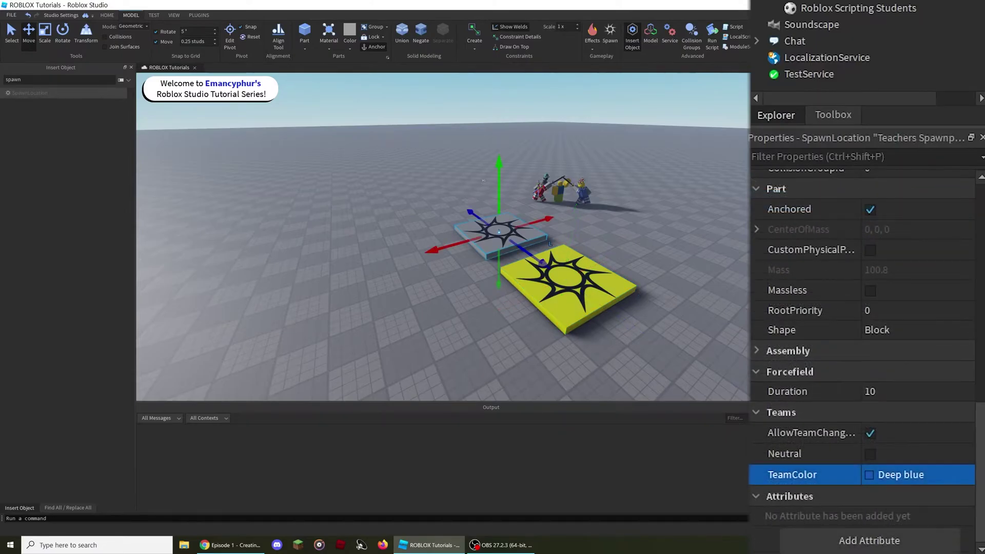
pyautogui.scroll(10, 982, 186)
pyautogui.click(931, 200)
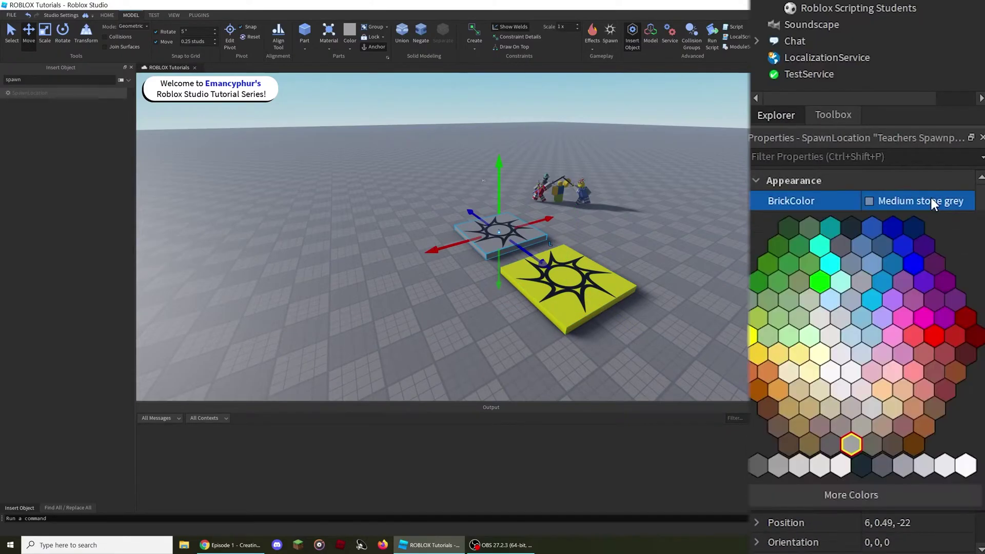
pyautogui.click(871, 221)
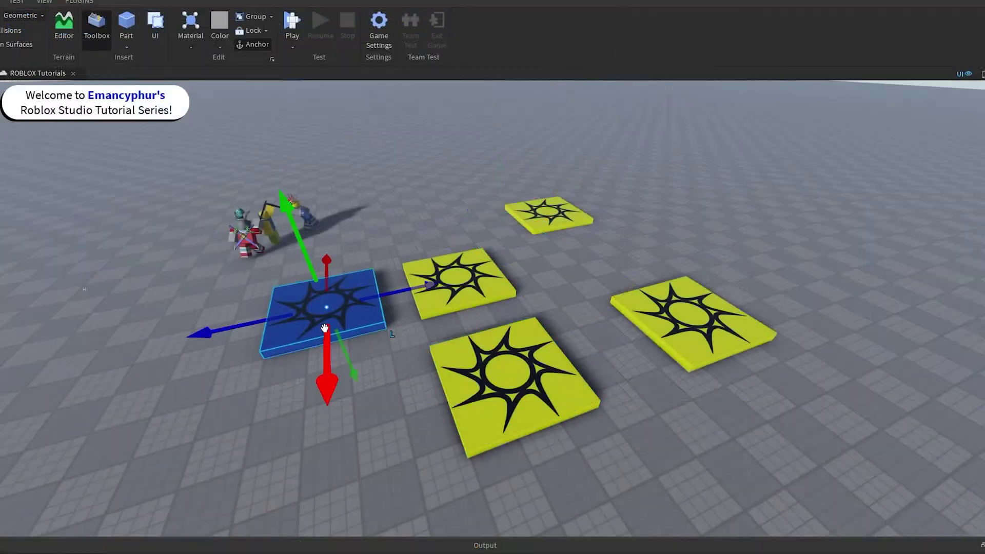
# Duplicate the blue Teachers spawnpoint several times and spread the copies out beside the yellow spawnpoints
pyautogui.hotkey('ctrl', 'd')
pyautogui.moveTo(474, 285); pyautogui.dragTo(425, 364)
pyautogui.hotkey('ctrl', 'd')
pyautogui.moveTo(408, 275); pyautogui.dragTo(272, 262)
pyautogui.click(483, 295)
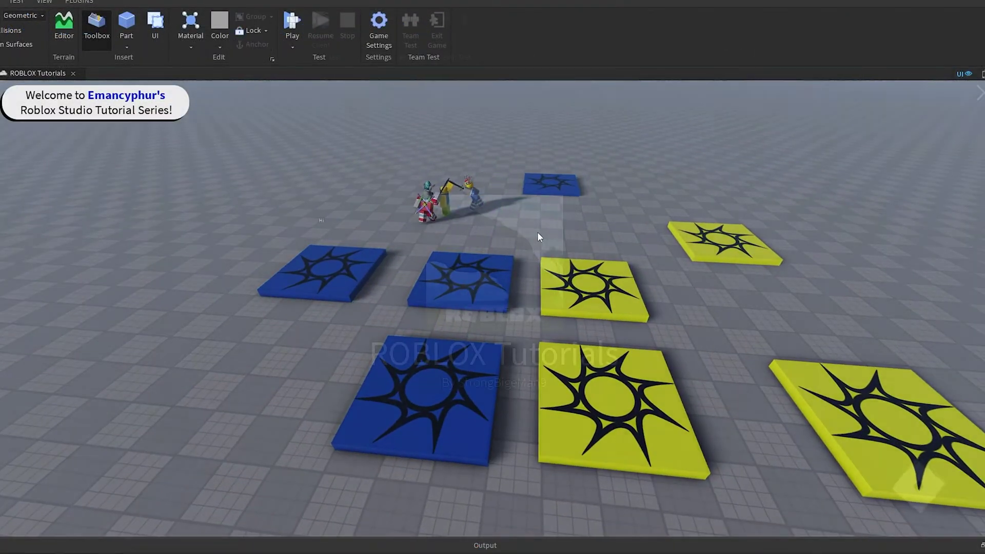
# Start a playtest and reset the character twice to check respawning among the multiple team spawnpoints
pyautogui.press('F5')
pyautogui.click(17, 97)
pyautogui.press('r')
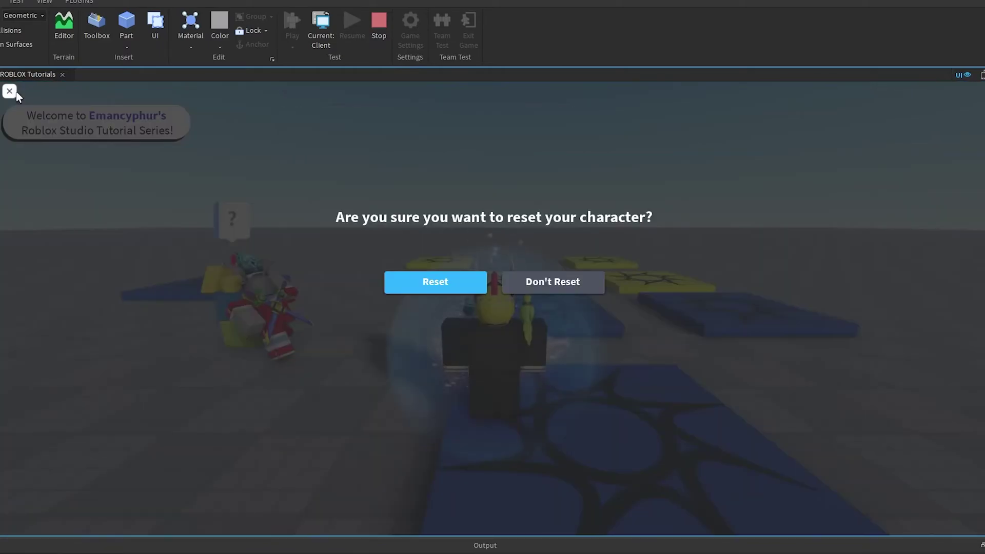
pyautogui.press('Return')
pyautogui.click(15, 93)
pyautogui.press('r')
pyautogui.click(395, 287)
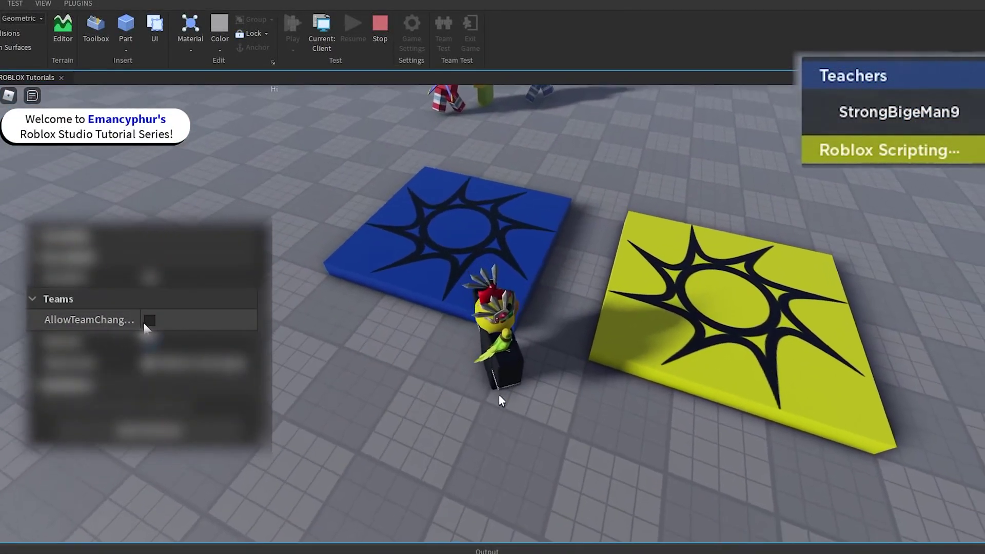
# Turn on AllowTeamChangeOnTouch for the spawnpoint and reset the character in the playtest to check its team
pyautogui.click(149, 320)
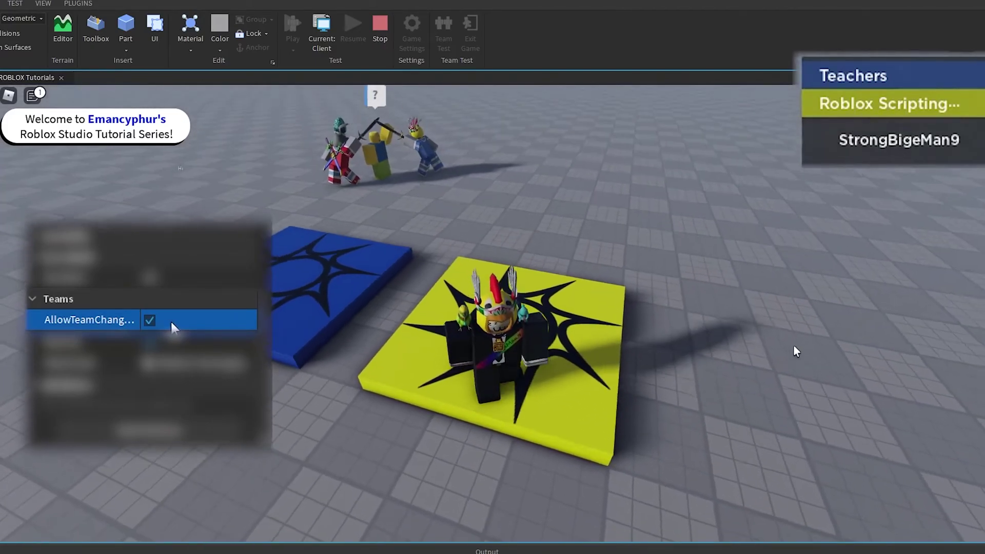
pyautogui.press('Escape')
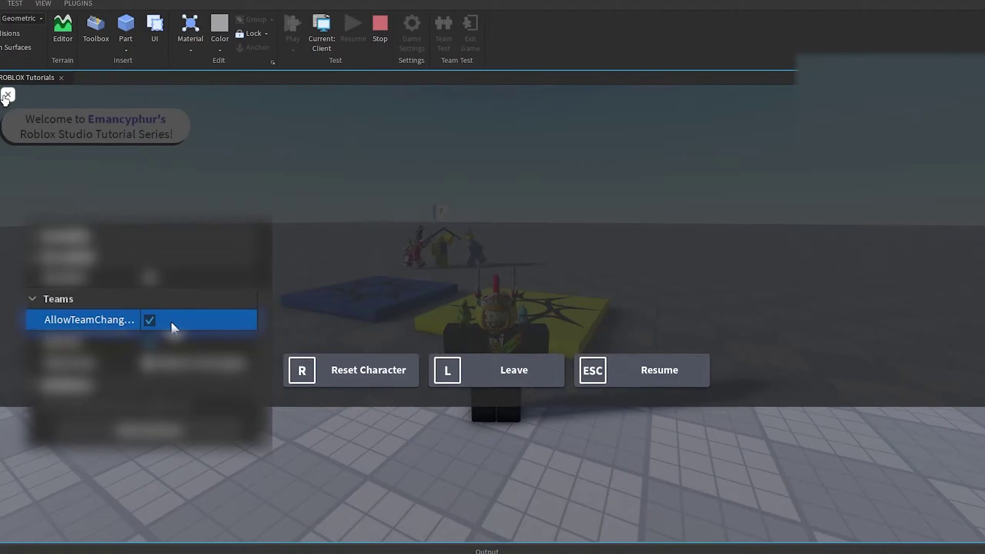
pyautogui.click(295, 507)
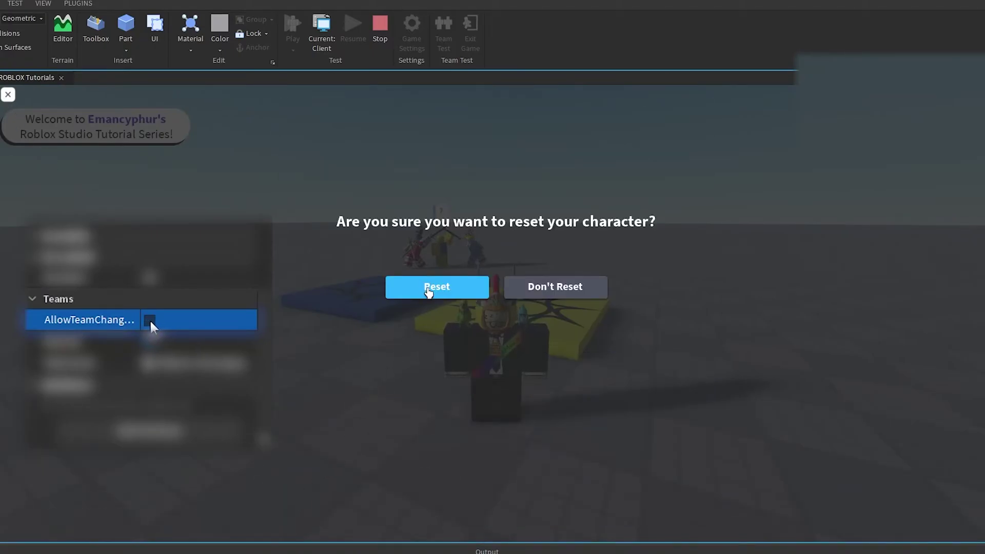
pyautogui.click(432, 287)
# Move the character around and reset it twice to test respawning with a neutral grey spawnpoint present
pyautogui.moveTo(432, 310); pyautogui.dragTo(432, 309, button='right')
pyautogui.press('d')
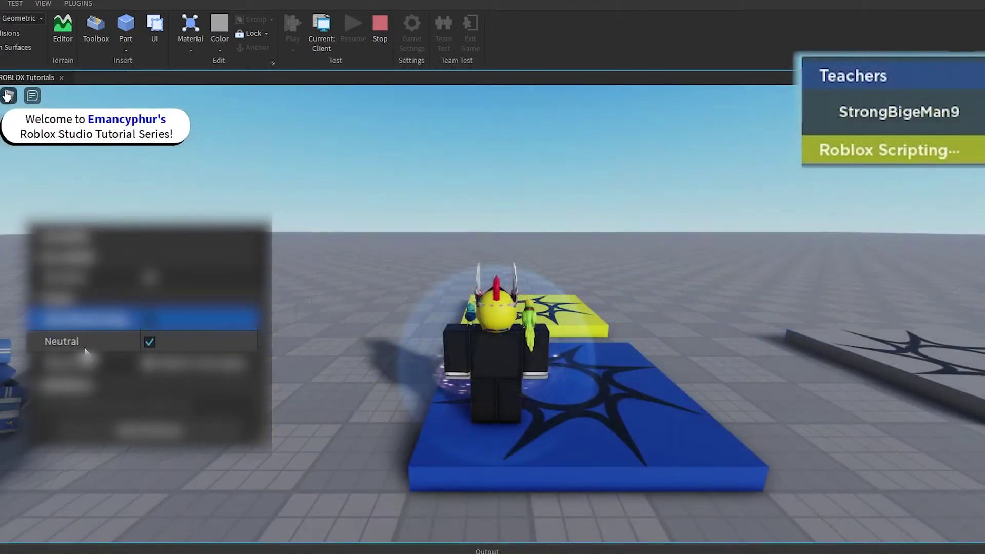
pyautogui.click(7, 96)
pyautogui.press('r')
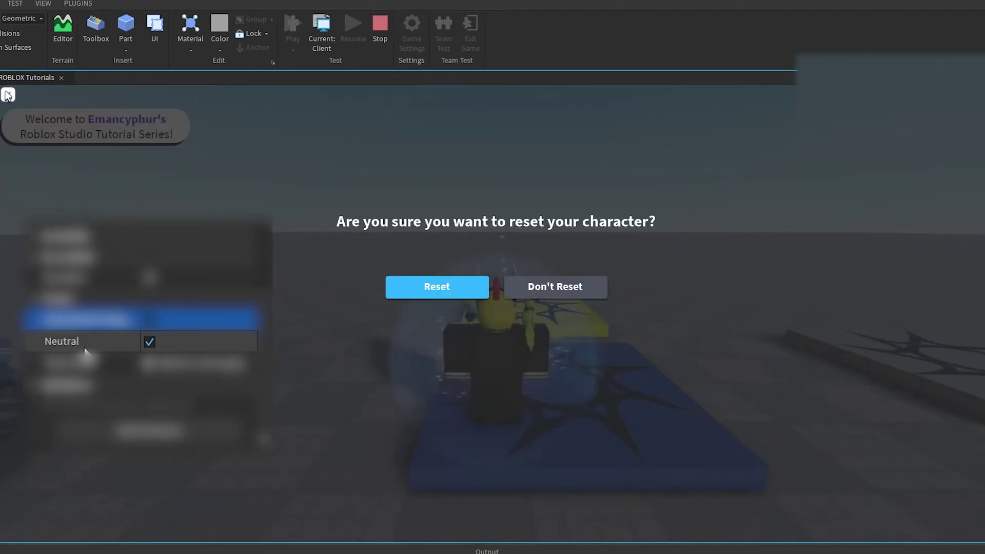
pyautogui.press('Return')
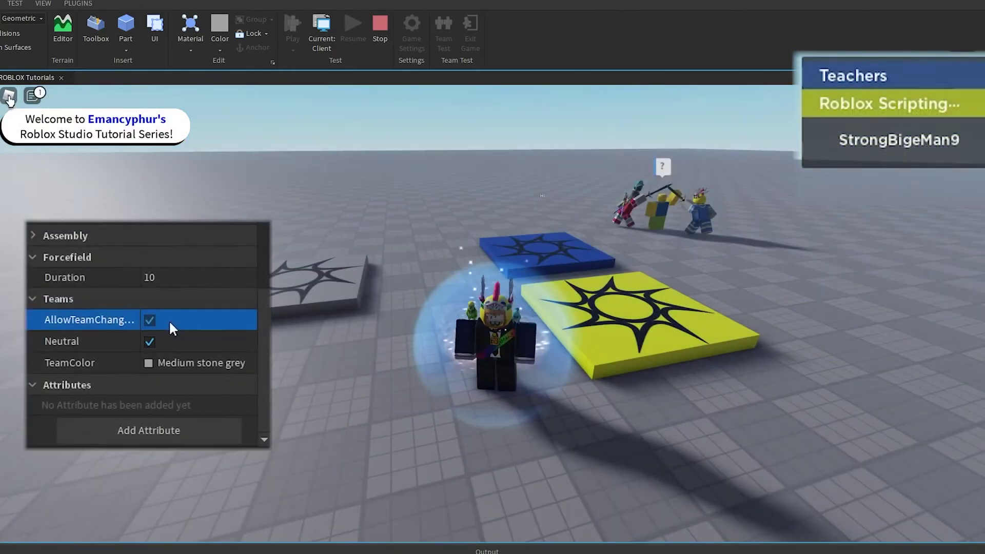
pyautogui.click(8, 96)
pyautogui.press('r')
pyautogui.press('Return')
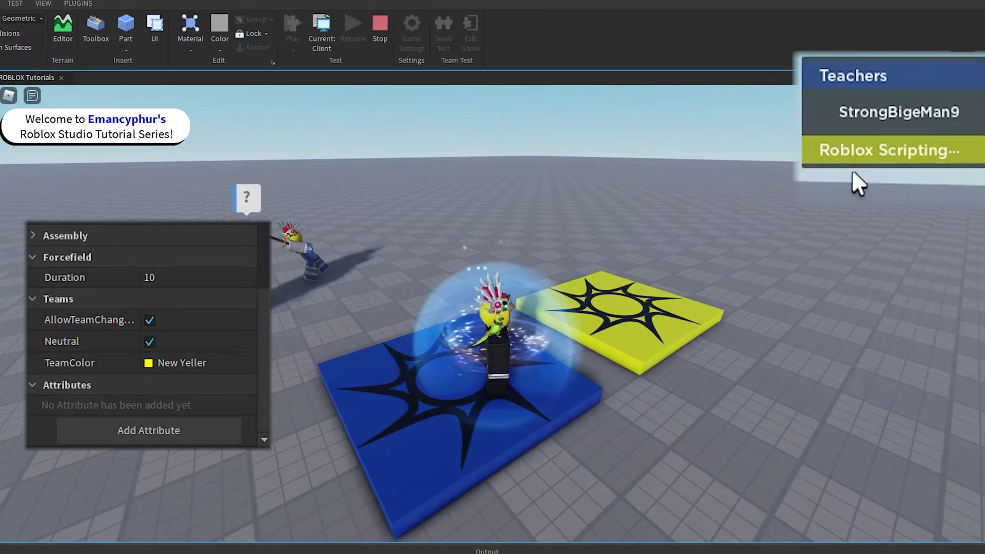
# Walk the character onto the yellow neutral spawnpoint, move off it, and reset the character to check its team and respawn location
pyautogui.press('w')
pyautogui.press('d')
pyautogui.press('s')
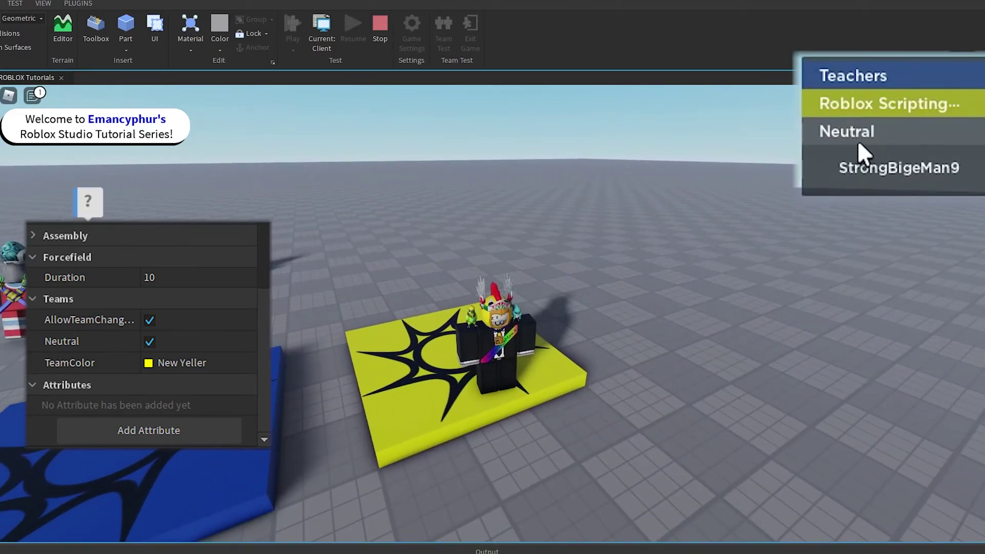
pyautogui.press('s')
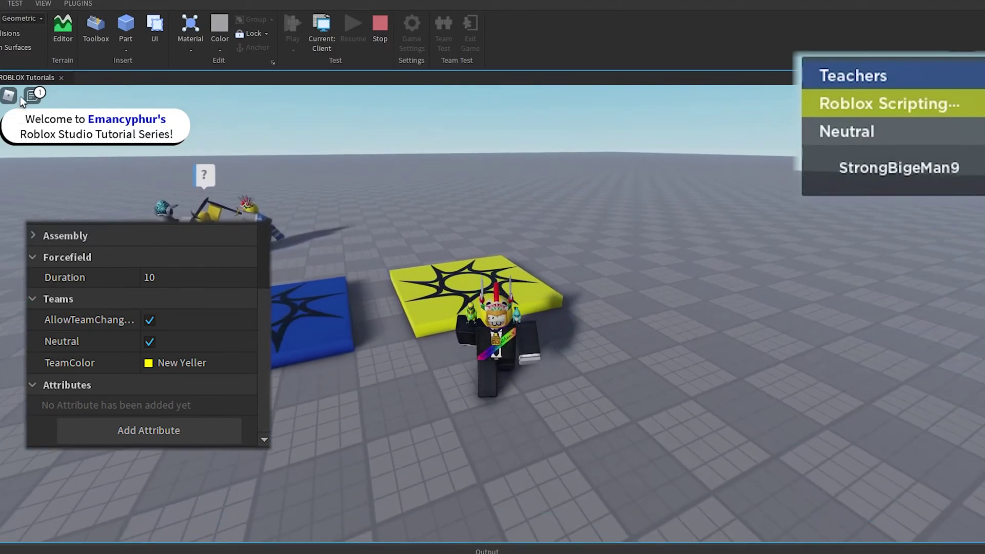
pyautogui.click(10, 95)
pyautogui.press('r')
pyautogui.click(481, 297)
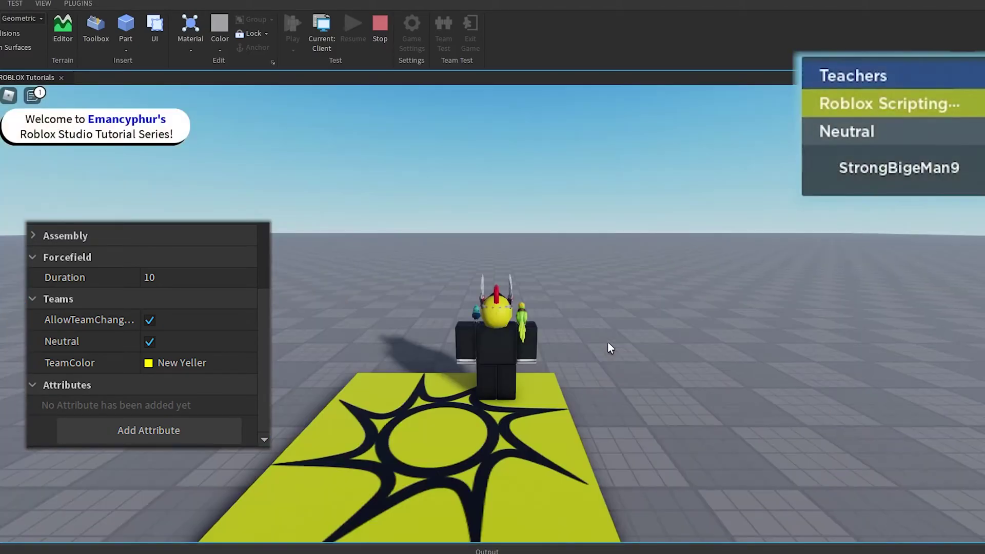
pyautogui.moveTo(608, 341); pyautogui.dragTo(608, 343, button='right')
pyautogui.scroll(2, 608, 342)
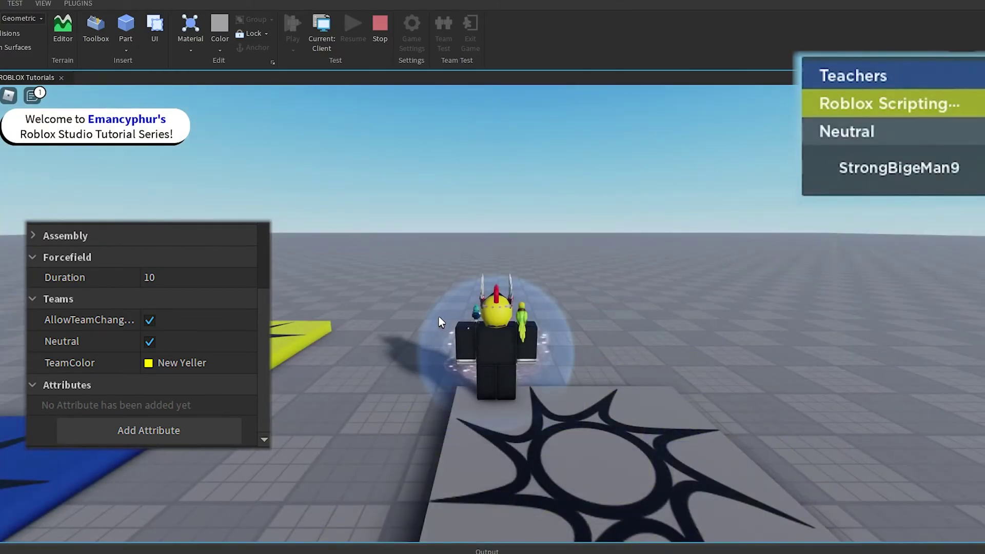
# Walk the character off the yellow neutral spawnpoint and onto the blue spawnpoint to test its team change
pyautogui.moveTo(466, 326); pyautogui.dragTo(467, 326, button='right')
pyautogui.press('w')
pyautogui.press('d')
pyautogui.press('s')
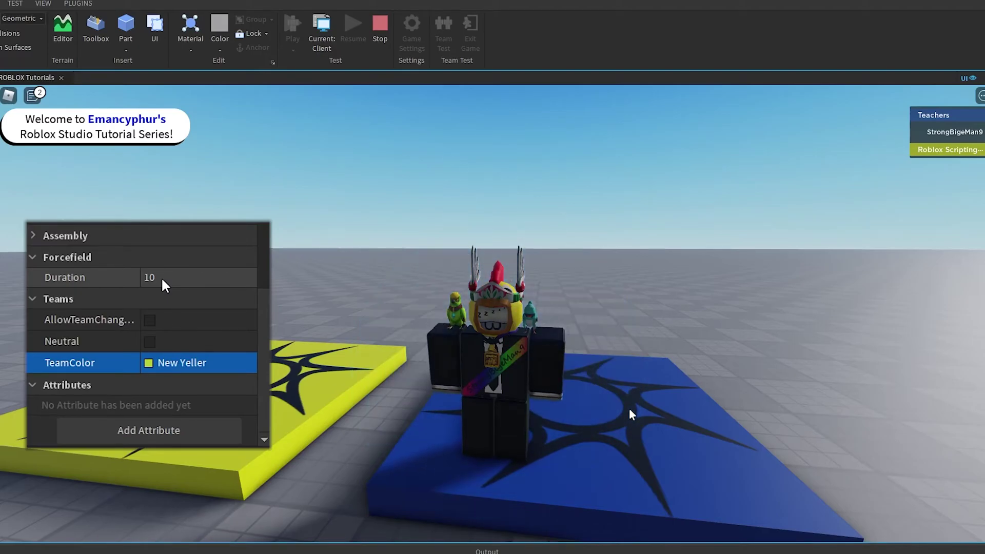
# Set the yellow spawnpoint's forcefield Duration to 0
pyautogui.click(161, 277)
pyautogui.write('0')
pyautogui.press('Return')
# Reset the character twice in the playtest to check respawning on the yellow spawnpoint without a forcefield
pyautogui.click(8, 95)
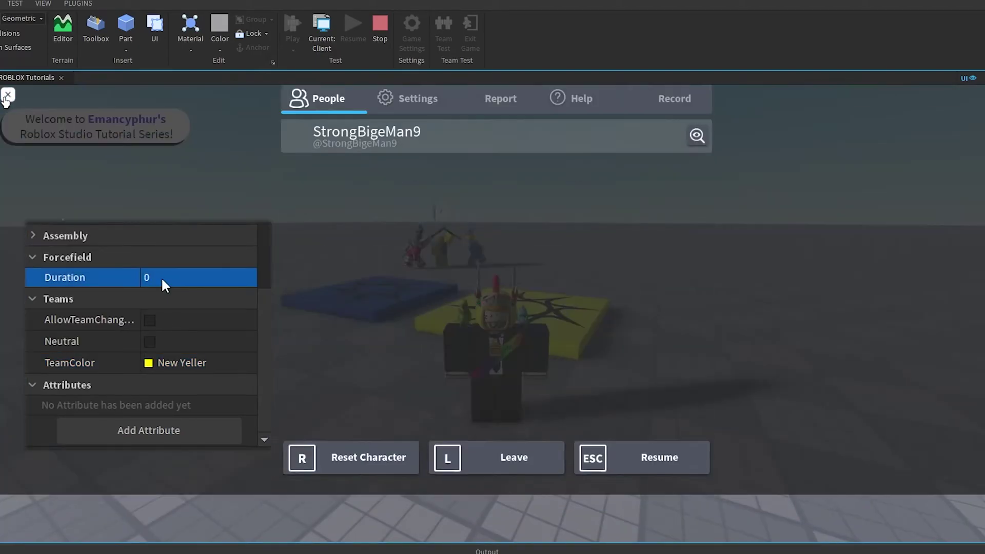
pyautogui.click(359, 455)
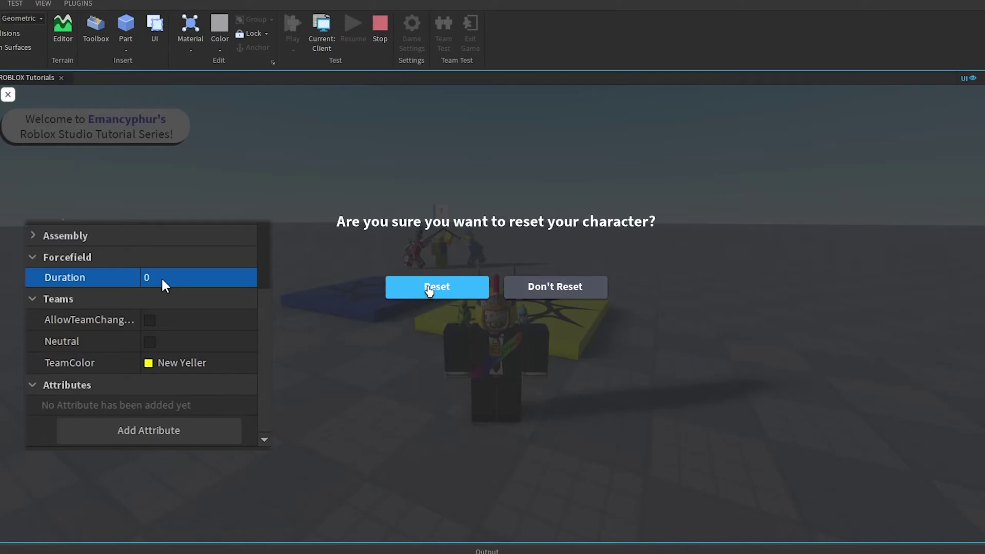
pyautogui.click(433, 289)
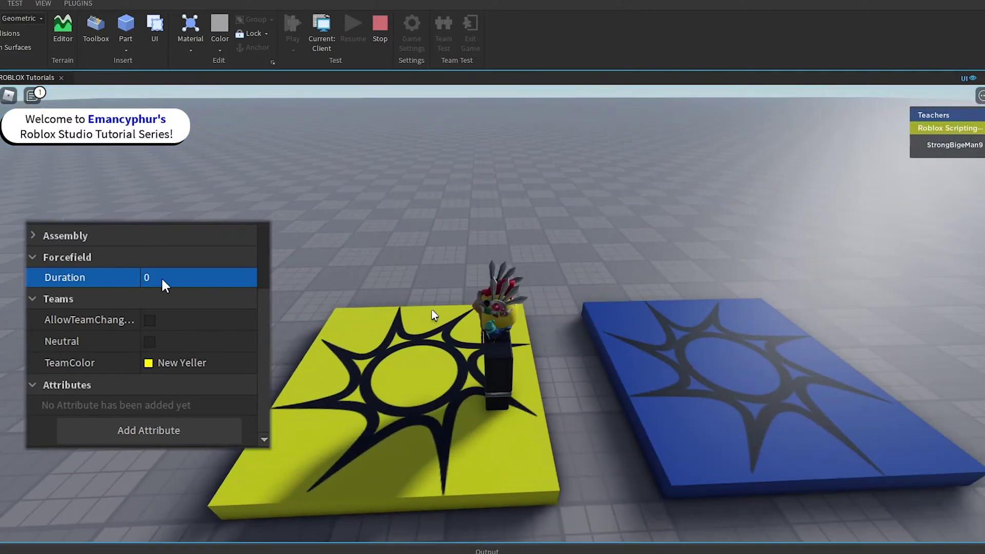
pyautogui.press('Escape')
pyautogui.click(345, 502)
pyautogui.click(442, 289)
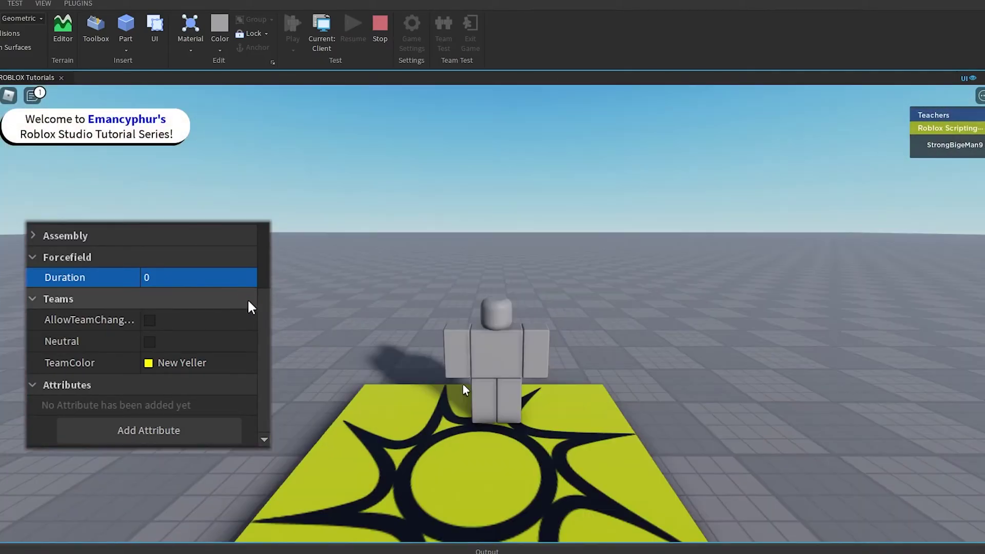
pyautogui.moveTo(465, 387); pyautogui.dragTo(465, 387, button='right')
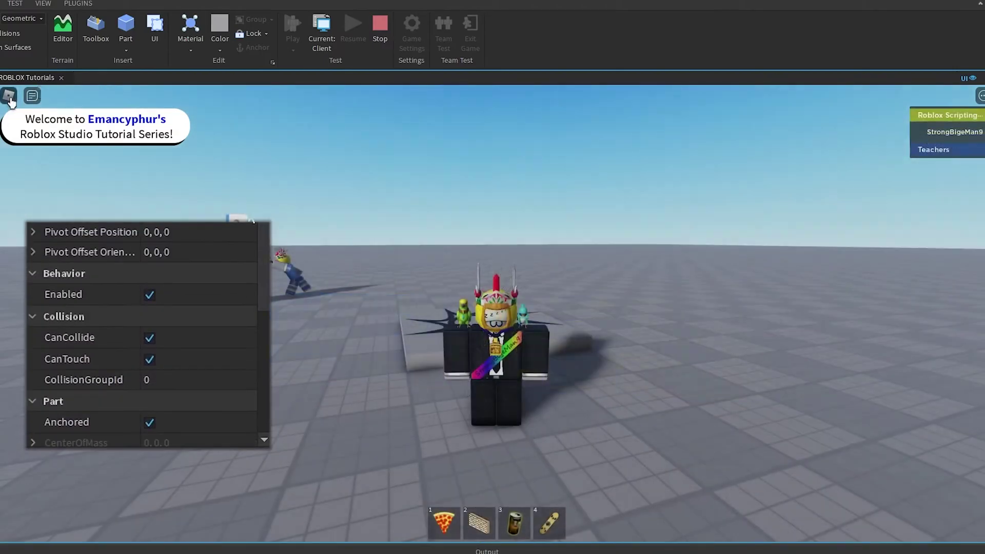
# Reset the character three times to check that it respawns on the enabled grey spawnpoint
pyautogui.press('Escape')
pyautogui.press('r')
pyautogui.press('Return')
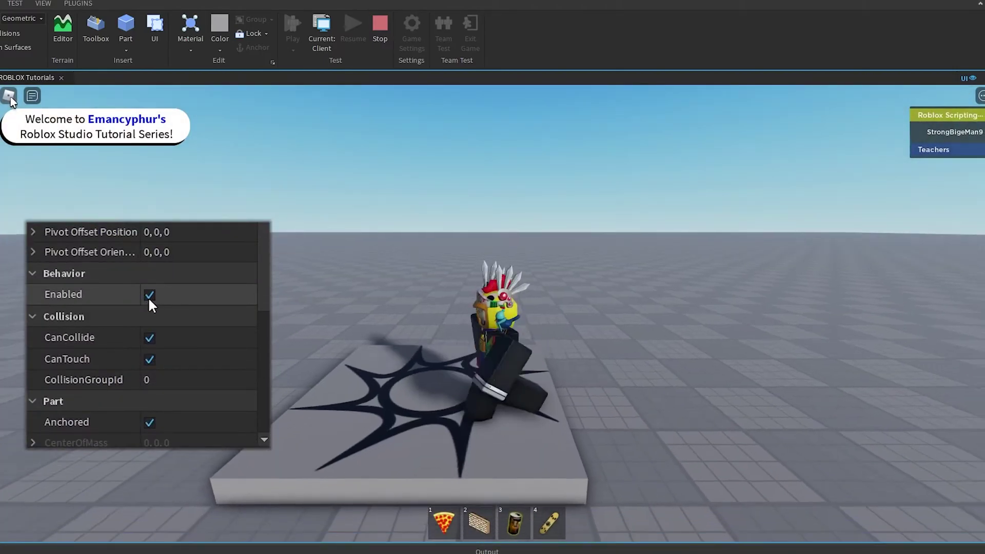
pyautogui.press('Escape')
pyautogui.press('r')
pyautogui.press('Return')
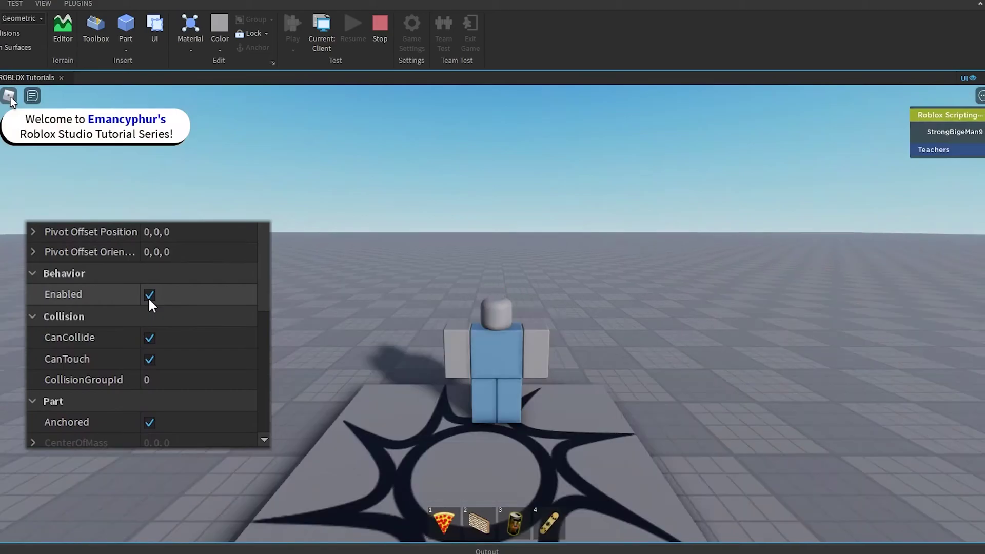
pyautogui.press('Escape')
pyautogui.press('r')
pyautogui.press('Return')
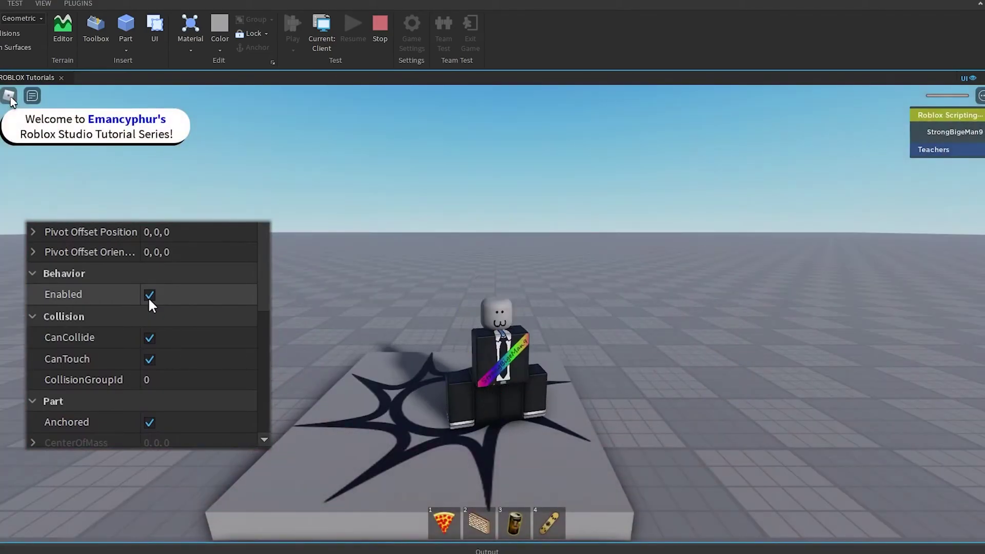
# Turn off Enabled for the grey spawnpoint and reset the character twice to test where it respawns
pyautogui.click(149, 300)
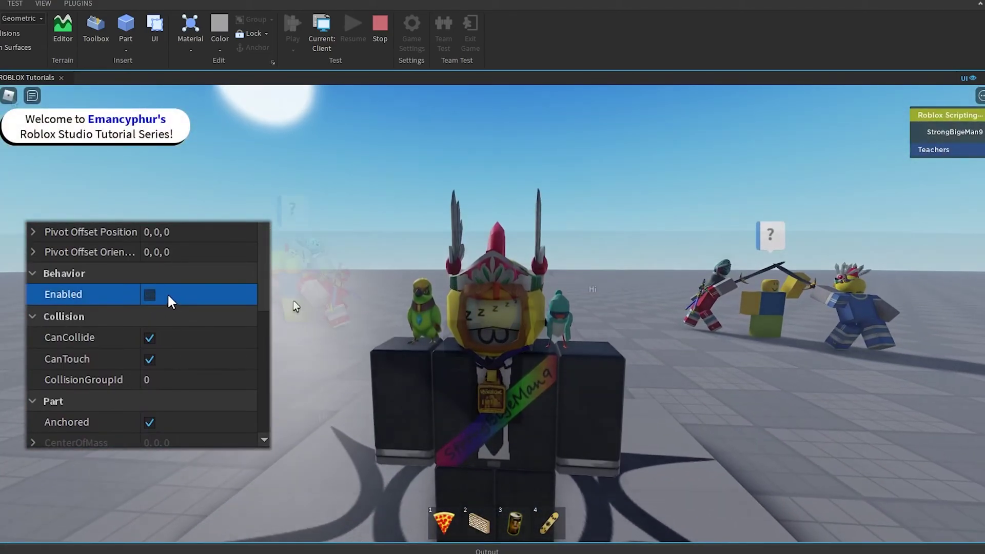
pyautogui.press('Escape')
pyautogui.press('r')
pyautogui.press('Return')
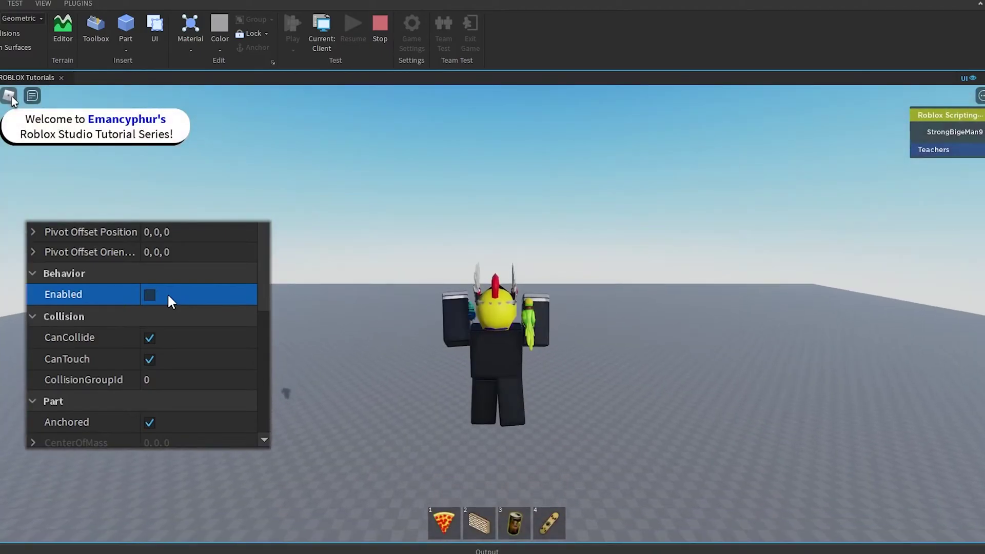
pyautogui.press('Escape')
pyautogui.press('r')
pyautogui.press('Return')
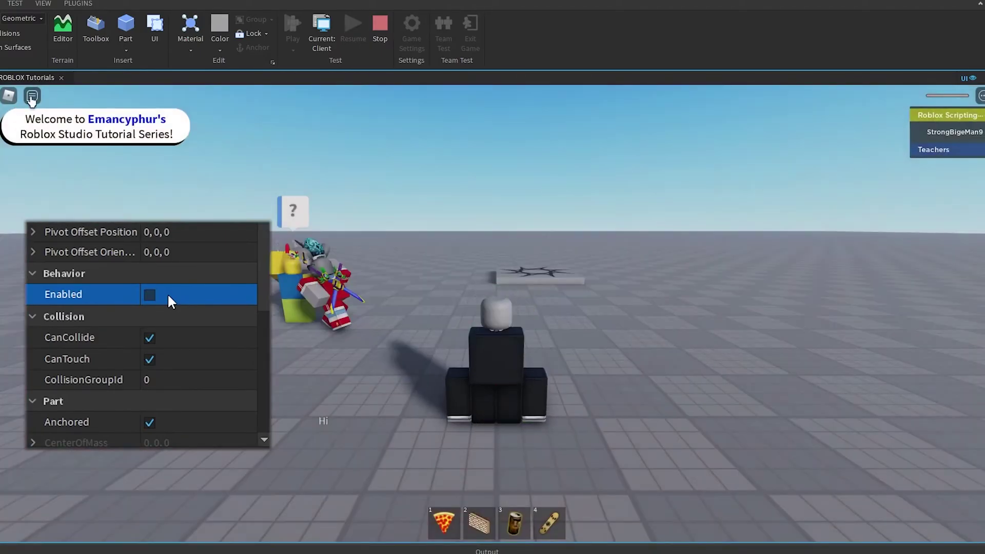
# Walk the character onto the disabled grey spawnpoint and off again, and reset it twice to check its respawn location
pyautogui.press('w')
pyautogui.press('d')
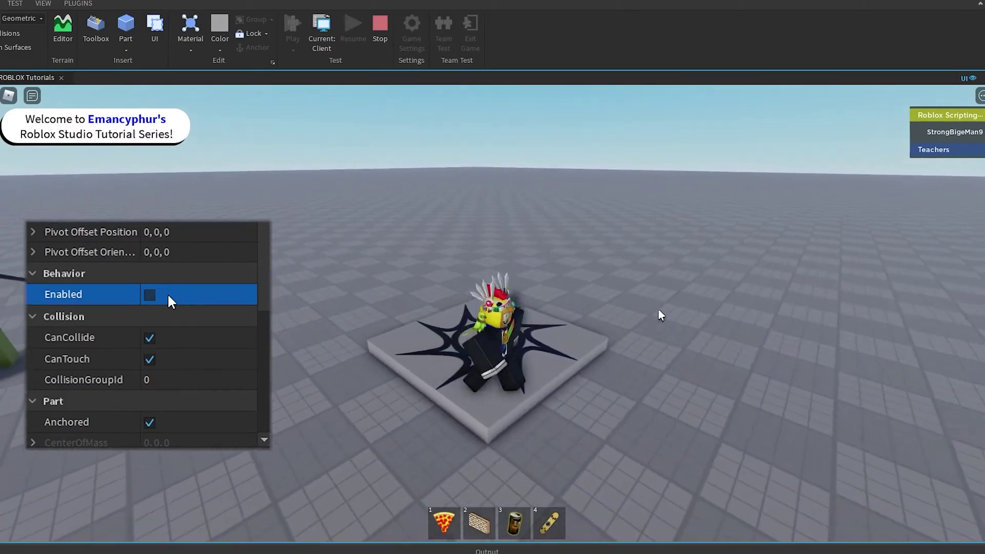
pyautogui.press('s')
pyautogui.press('a')
pyautogui.click(15, 97)
pyautogui.press('r')
pyautogui.press('Return')
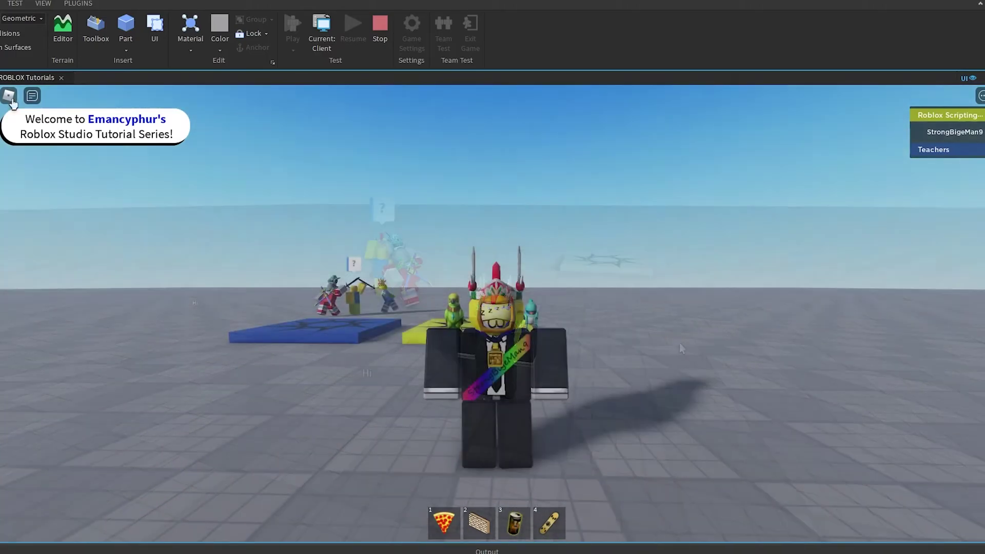
pyautogui.click(10, 96)
pyautogui.press('r')
pyautogui.press('Return')
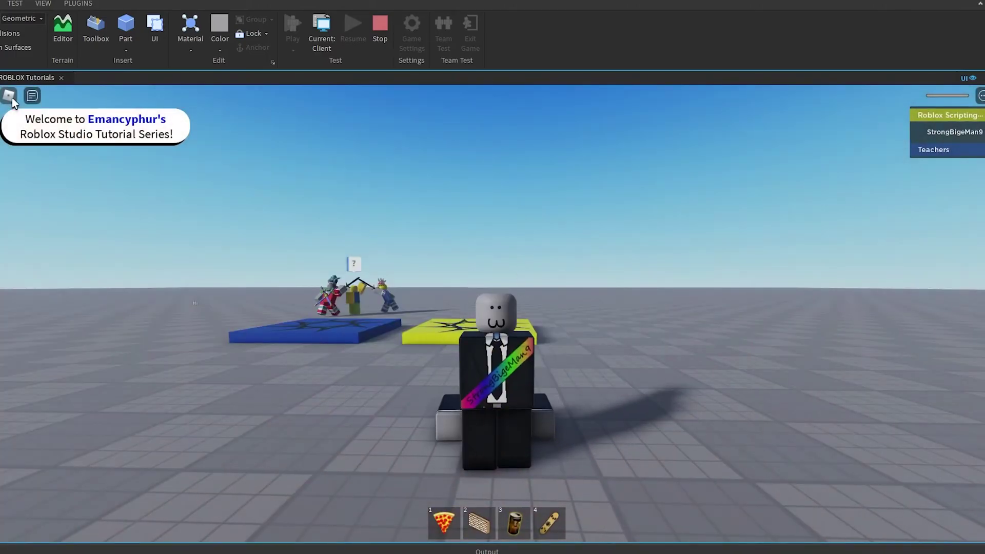
# Set the RespawnTime of Players to 10 and switch the playtest to the client view
pyautogui.moveTo(67, 206); pyautogui.dragTo(66, 207, button='right')
pyautogui.scroll(3, 66, 207)
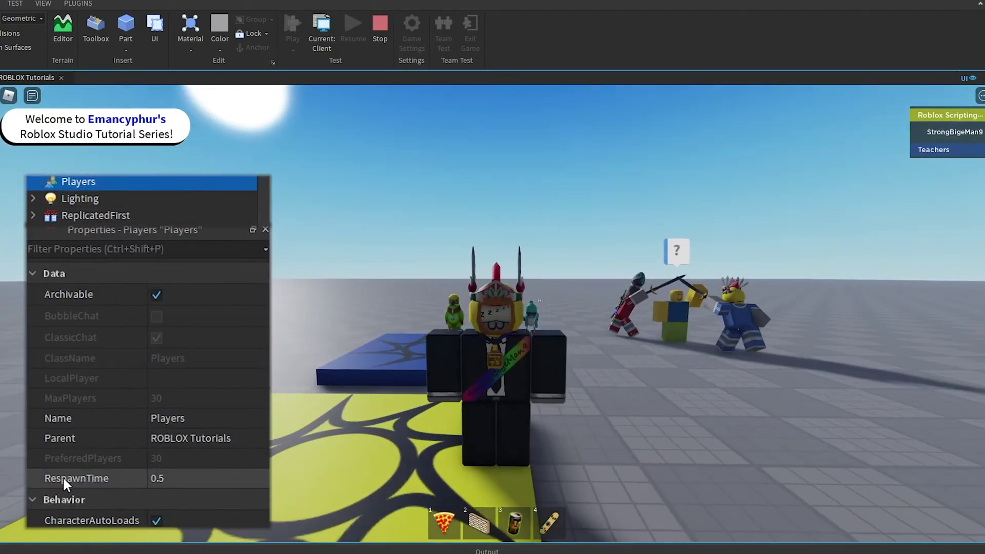
pyautogui.click(154, 477)
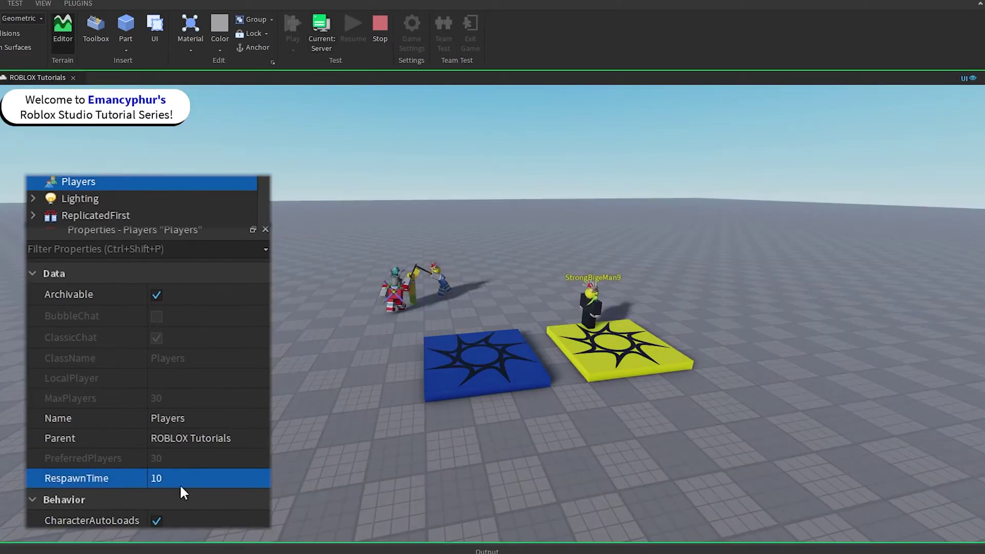
pyautogui.click(321, 31)
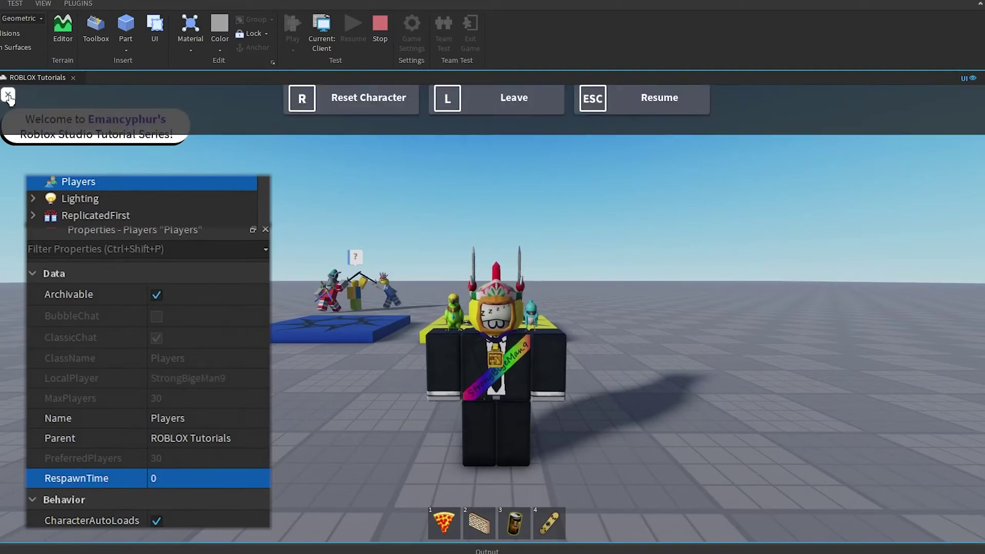
# Reset the character to test respawning with a RespawnTime of 0
pyautogui.press('r')
pyautogui.press('Return')
pyautogui.moveTo(492, 313); pyautogui.dragTo(708, 277, button='right')
pyautogui.scroll(3, 492, 313)
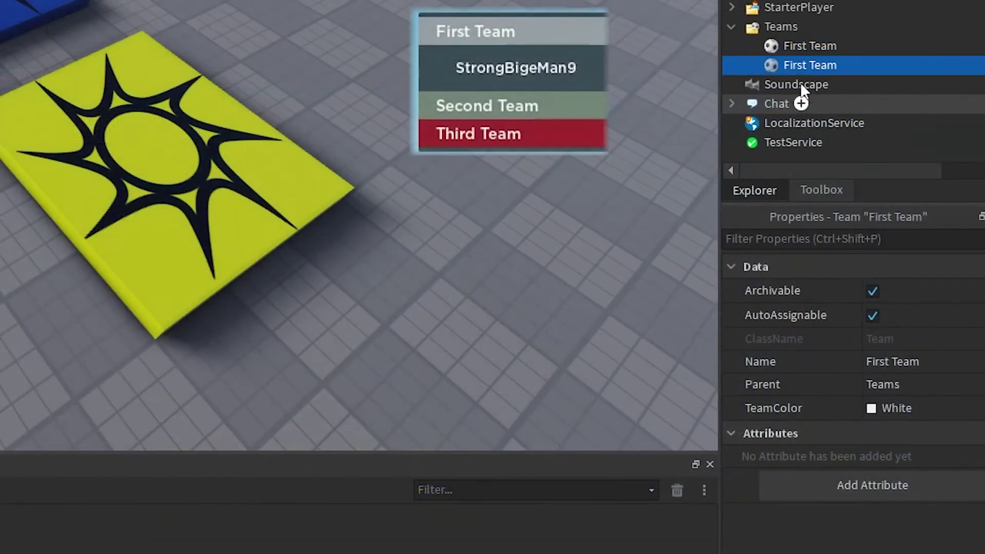
# Set the duplicated First Team's TeamColor to Laurel green and rename it Second Team
pyautogui.click(918, 411)
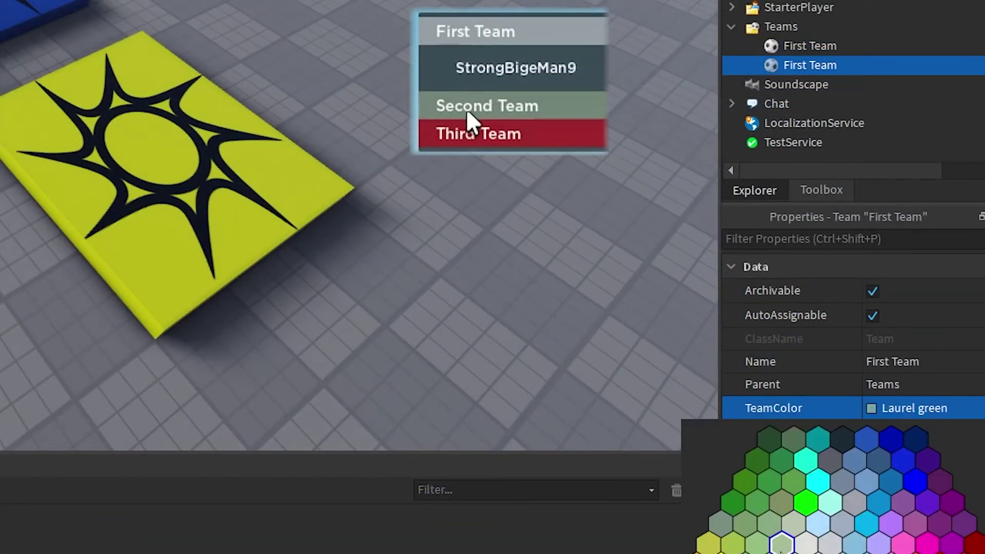
pyautogui.press('F2')
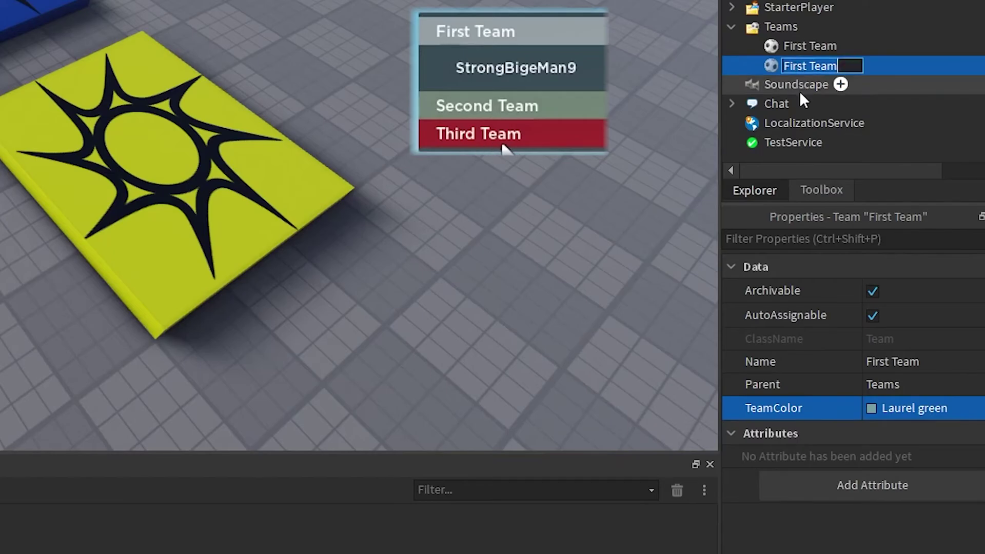
pyautogui.write('Second Team')
pyautogui.press('Return')
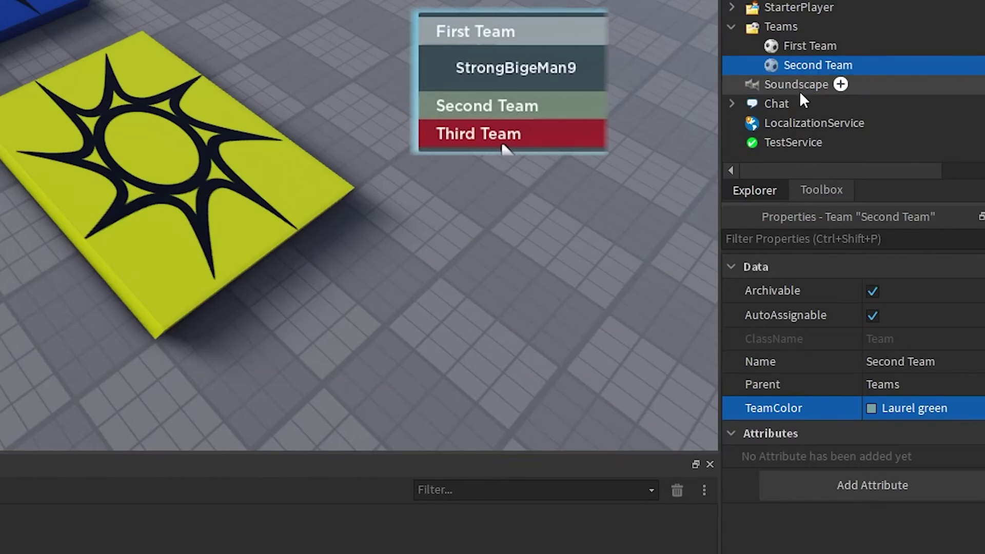
# Duplicate Second Team, rename the copy Third Team, and open its TeamColor for editing
pyautogui.hotkey('ctrl', 'd')
pyautogui.press('F2')
pyautogui.write('T')
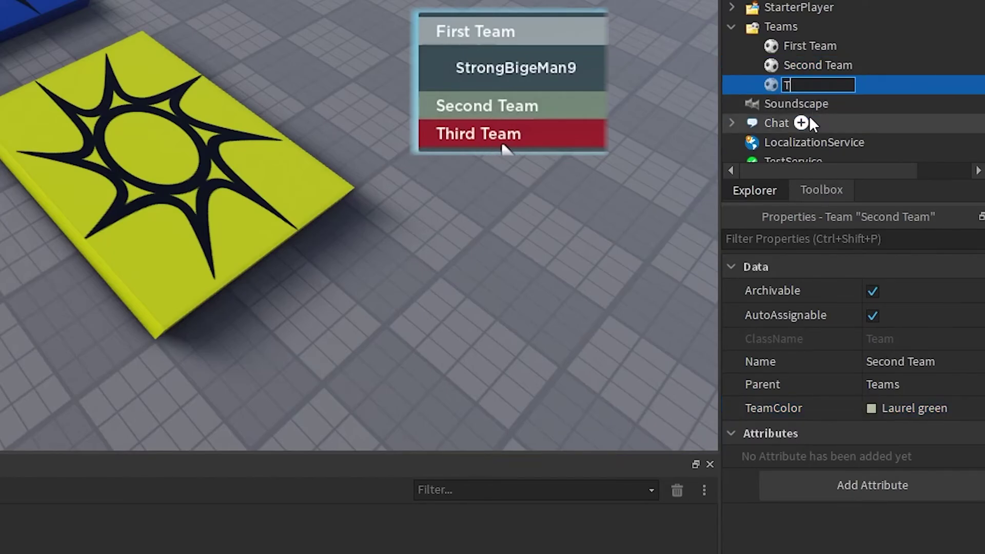
pyautogui.write('hird Team')
pyautogui.press('Return')
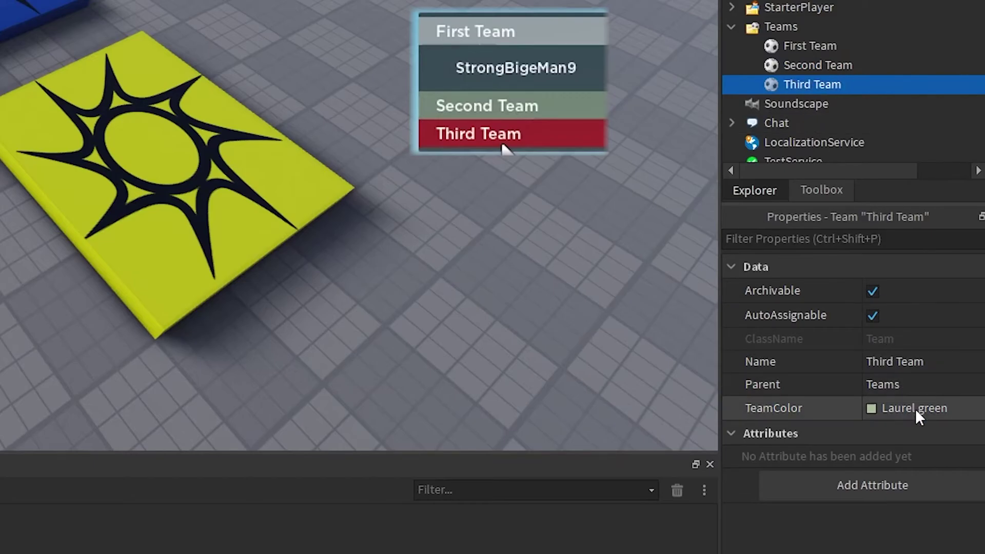
pyautogui.click(916, 408)
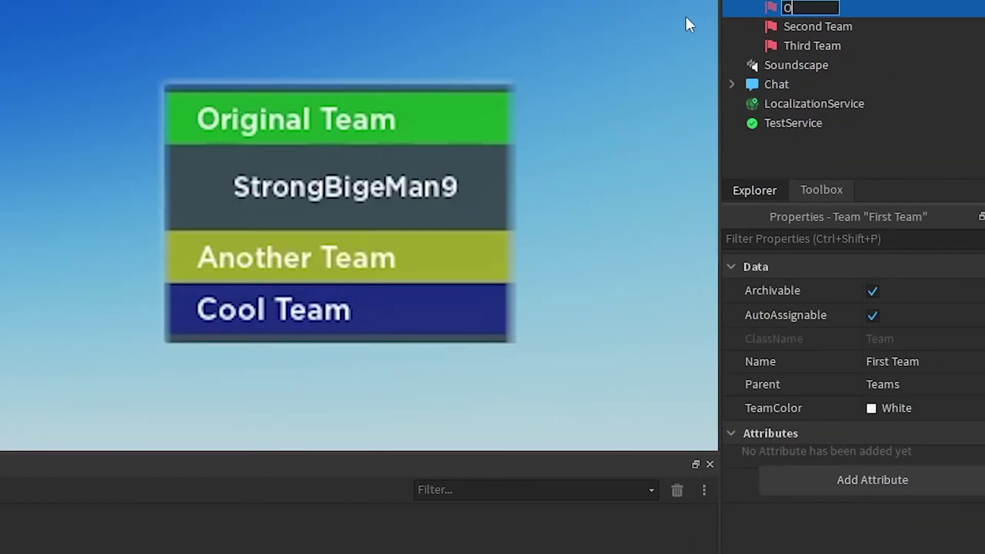
pyautogui.press('Return')
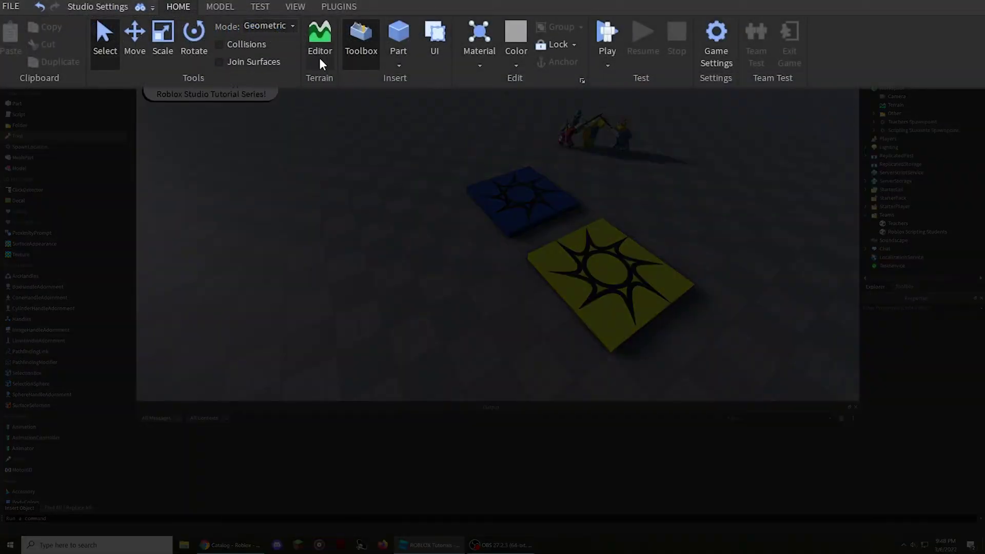
# Open the Toolbox and search its models for "bloxy cola"
pyautogui.click(290, 10)
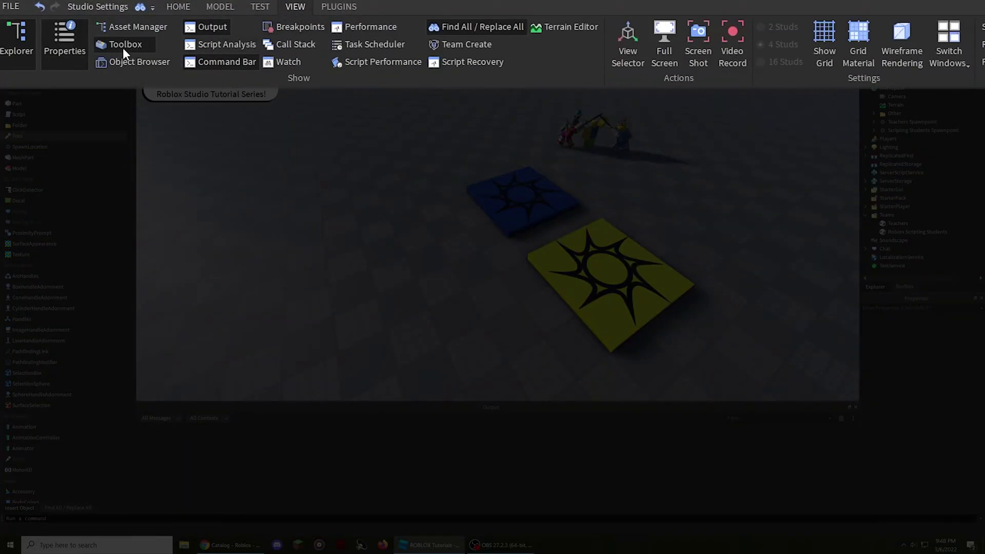
pyautogui.click(171, 5)
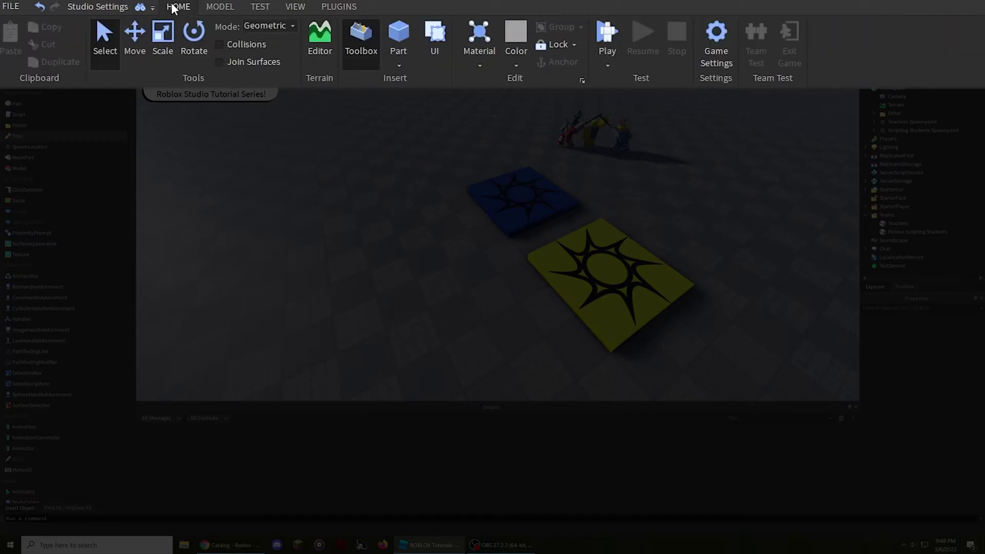
pyautogui.click(836, 467)
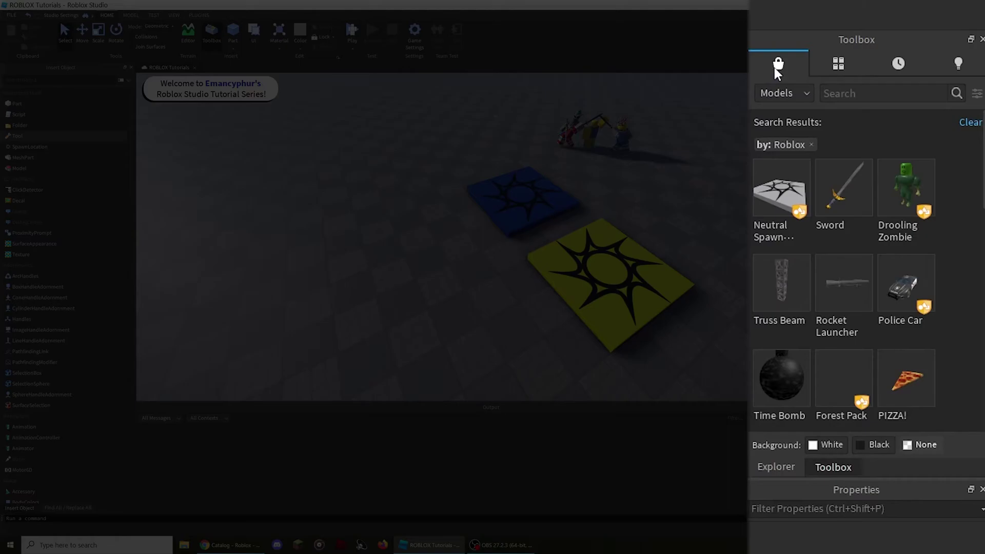
pyautogui.click(776, 92)
pyautogui.click(777, 113)
pyautogui.write('bloxy cola')
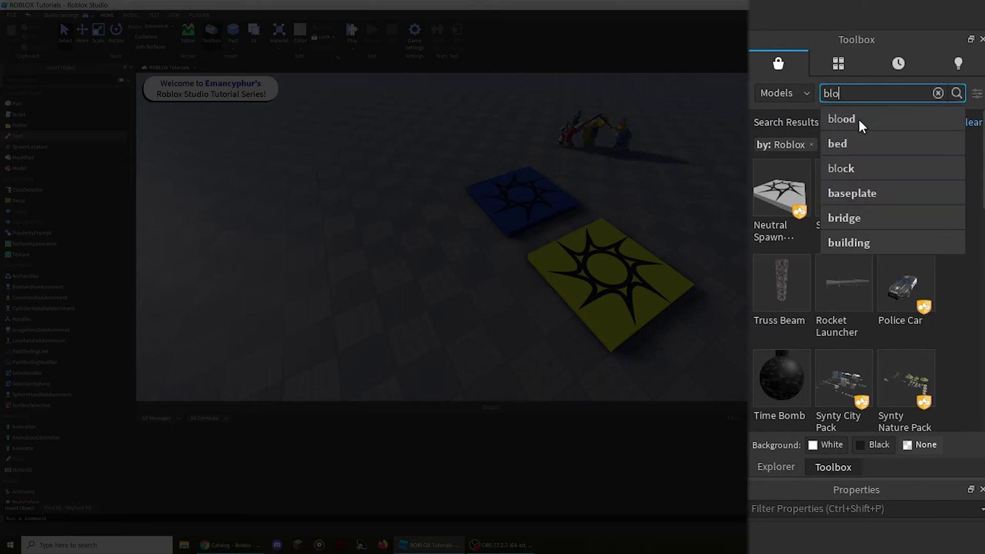
pyautogui.press('Return')
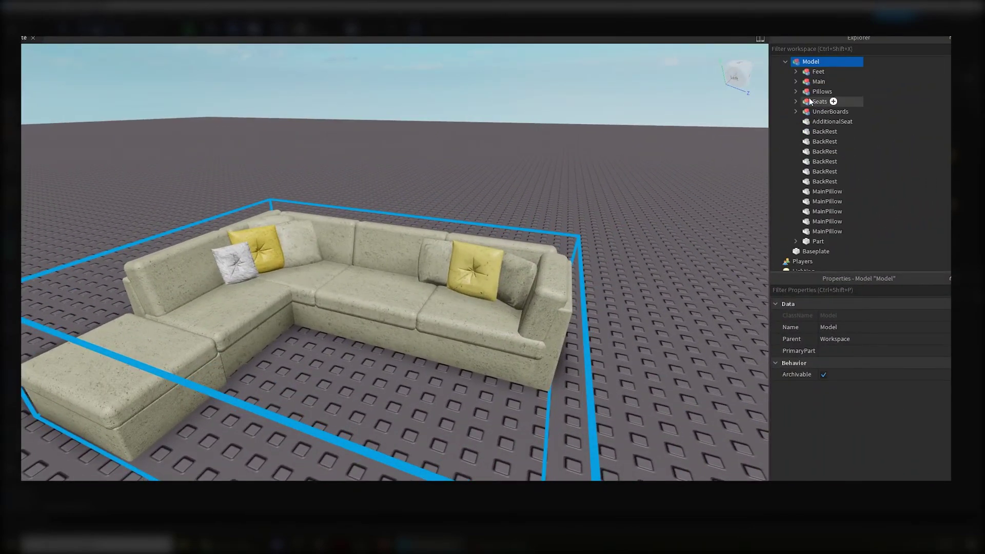
# Expand the deeply nested Parts inside the sofa model level by level to look for hidden scripts
pyautogui.scroll(-2, 380, 390)
pyautogui.click(367, 317)
pyautogui.click(384, 334)
pyautogui.scroll(-1, 390, 335)
pyautogui.click(401, 300)
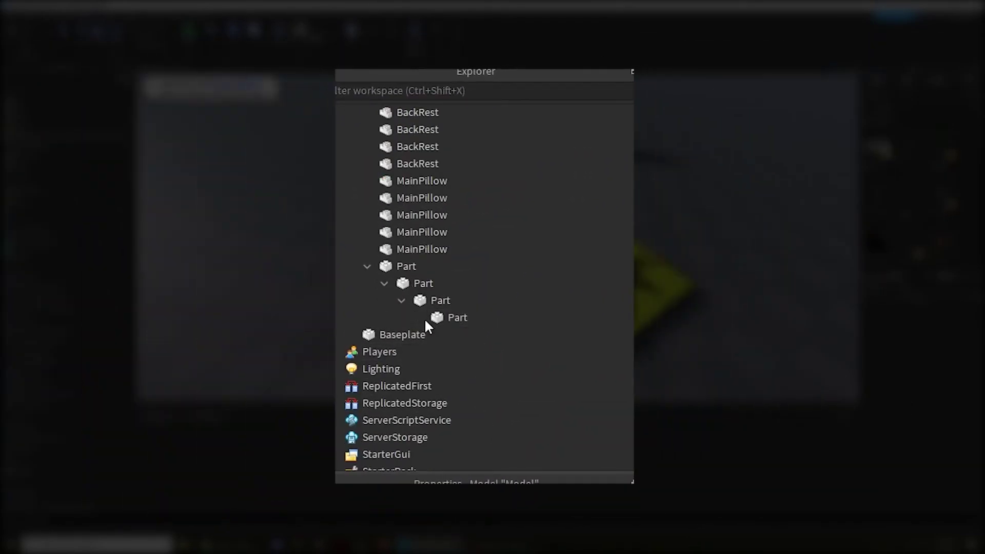
pyautogui.click(419, 317)
pyautogui.click(435, 334)
pyautogui.click(453, 351)
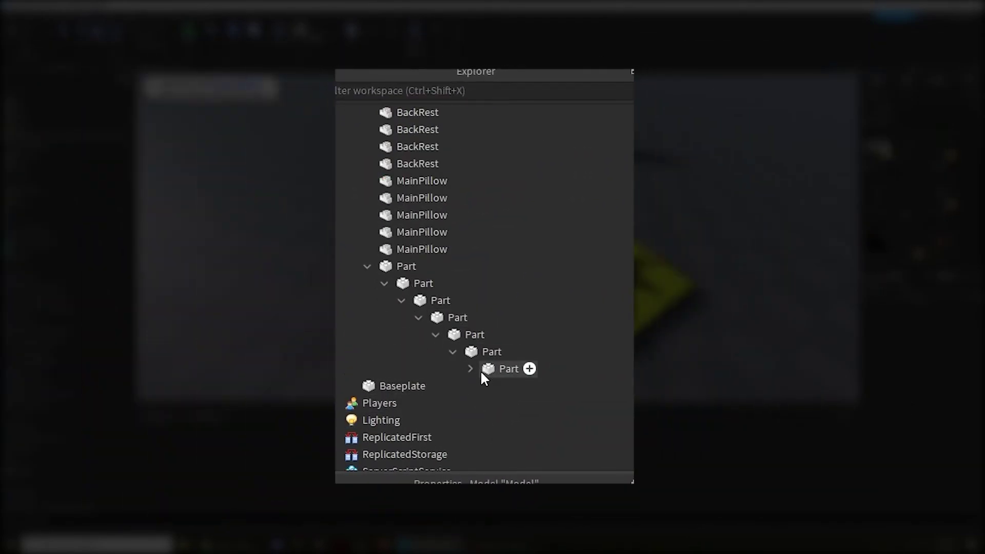
pyautogui.doubleClick(480, 370)
pyautogui.scroll(-2, 543, 438)
pyautogui.moveTo(554, 463); pyautogui.dragTo(598, 463)
pyautogui.click(524, 369)
pyautogui.doubleClick(583, 417)
pyautogui.scroll(-2, 583, 417)
pyautogui.click(524, 334)
pyautogui.click(541, 352)
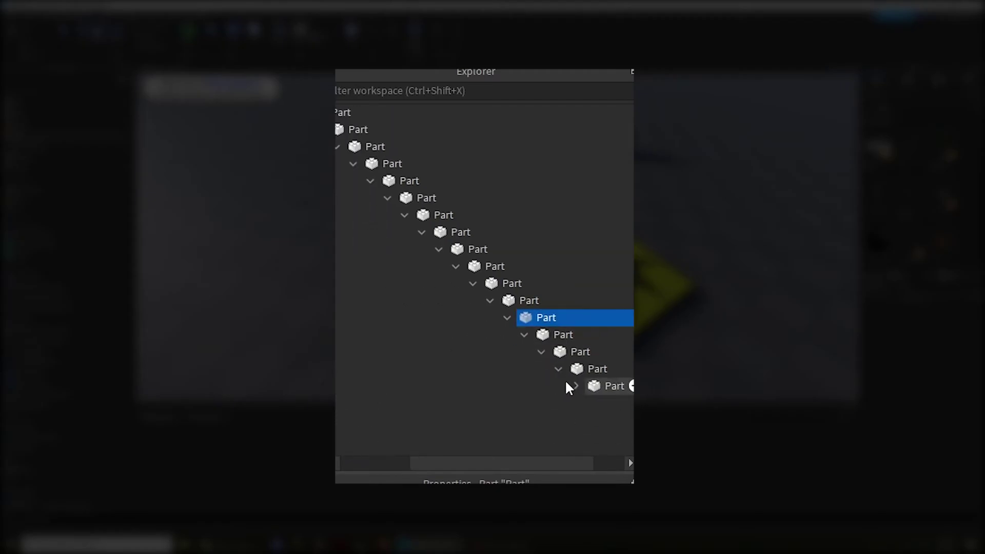
pyautogui.click(574, 386)
pyautogui.scroll(-1, 574, 386)
pyautogui.click(524, 335)
pyautogui.scroll(-2, 575, 386)
pyautogui.click(525, 301)
pyautogui.scroll(-1, 598, 380)
pyautogui.moveTo(533, 463); pyautogui.dragTo(568, 463)
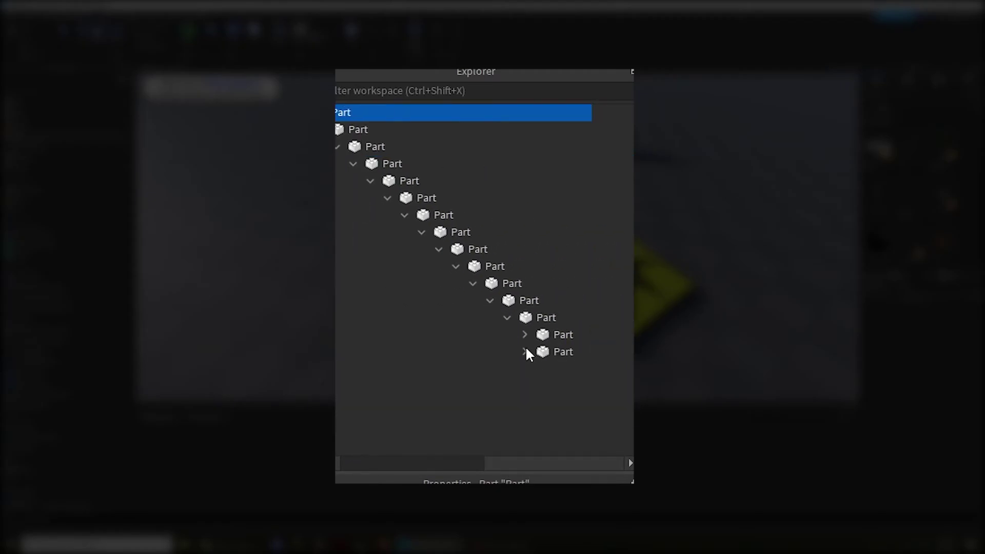
pyautogui.click(524, 334)
pyautogui.scroll(-1, 528, 352)
pyautogui.click(524, 386)
pyautogui.click(506, 318)
pyautogui.click(541, 437)
pyautogui.scroll(-2, 548, 389)
pyautogui.click(558, 369)
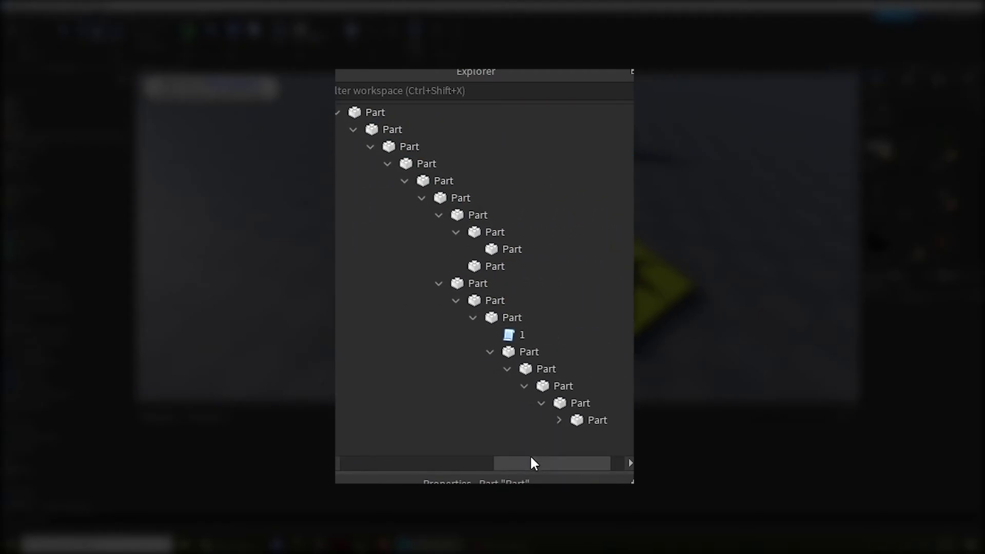
# Open the script named 1 nested in the sofa model and examine its code around TeleportService
pyautogui.doubleClick(513, 334)
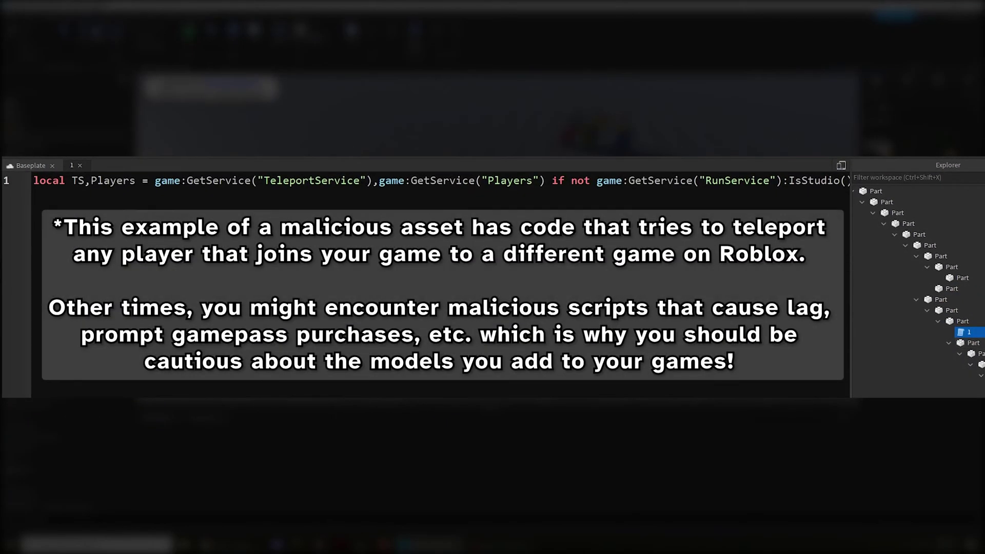
pyautogui.moveTo(263, 180); pyautogui.dragTo(360, 181)
pyautogui.hscroll(5, 439, 180)
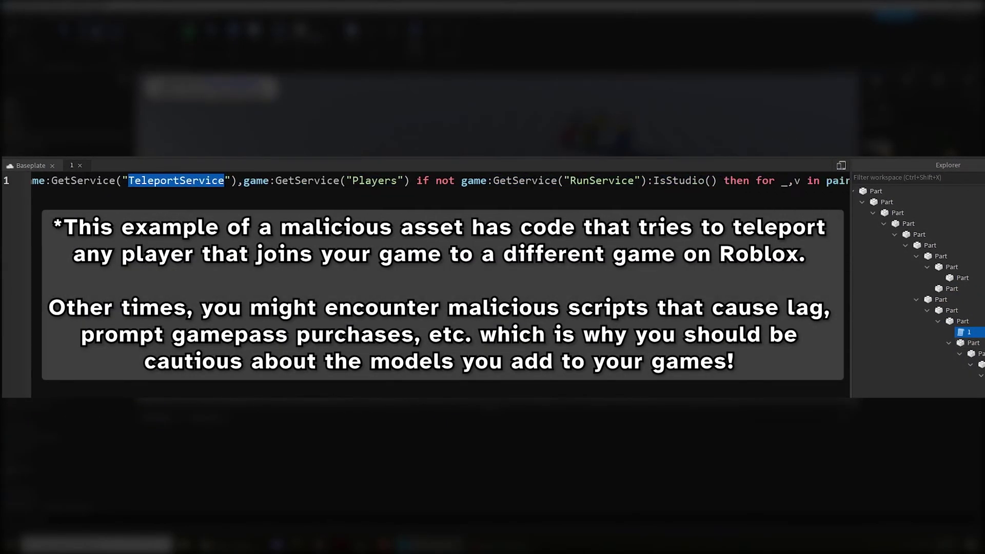
# Examine the rest of the suspicious script's code line through its Teleport call and PlayerAdded handler
pyautogui.moveTo(599, 180); pyautogui.dragTo(714, 180)
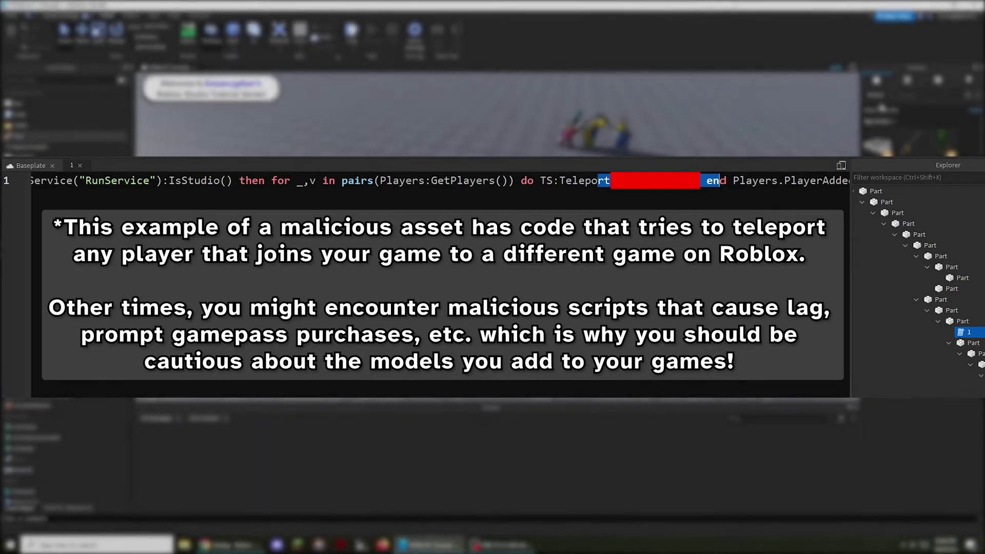
pyautogui.hscroll(8, 435, 180)
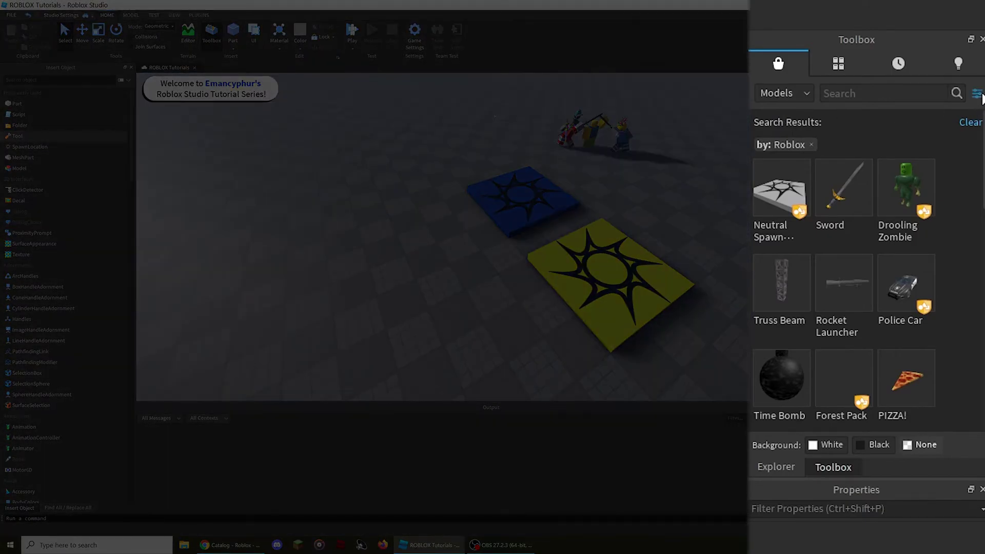
# Filter the Toolbox models by the creator Roblox
pyautogui.click(977, 93)
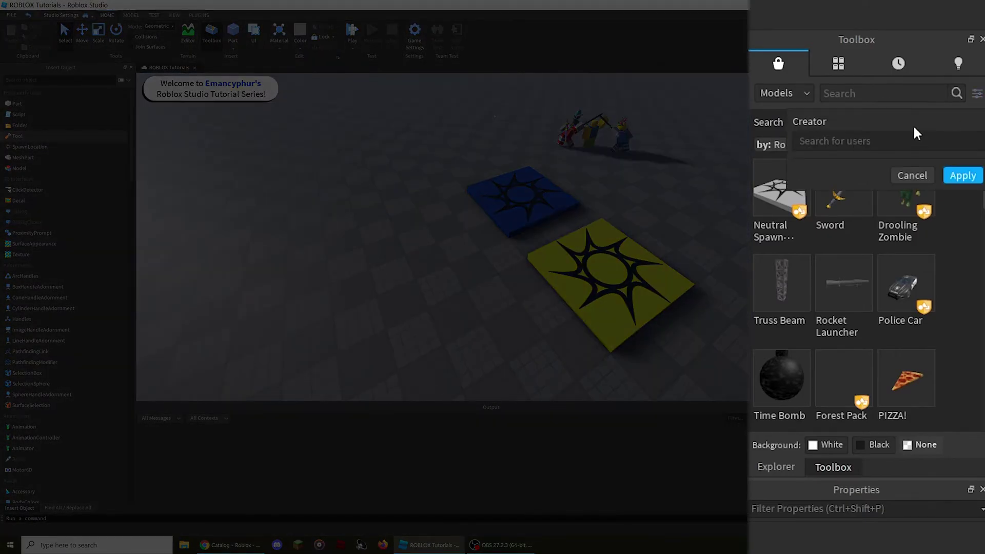
pyautogui.click(876, 142)
pyautogui.write('Roblox')
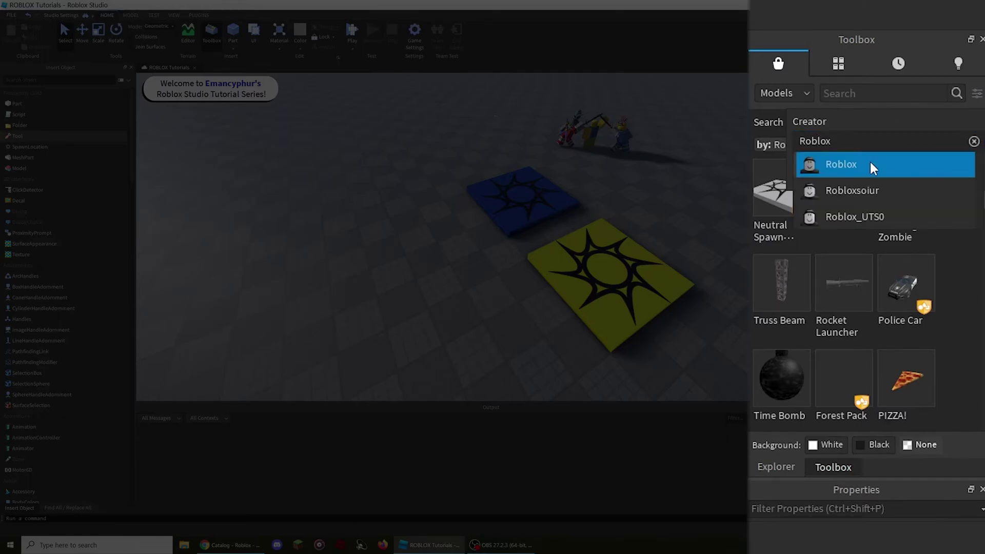
pyautogui.click(871, 164)
pyautogui.click(963, 176)
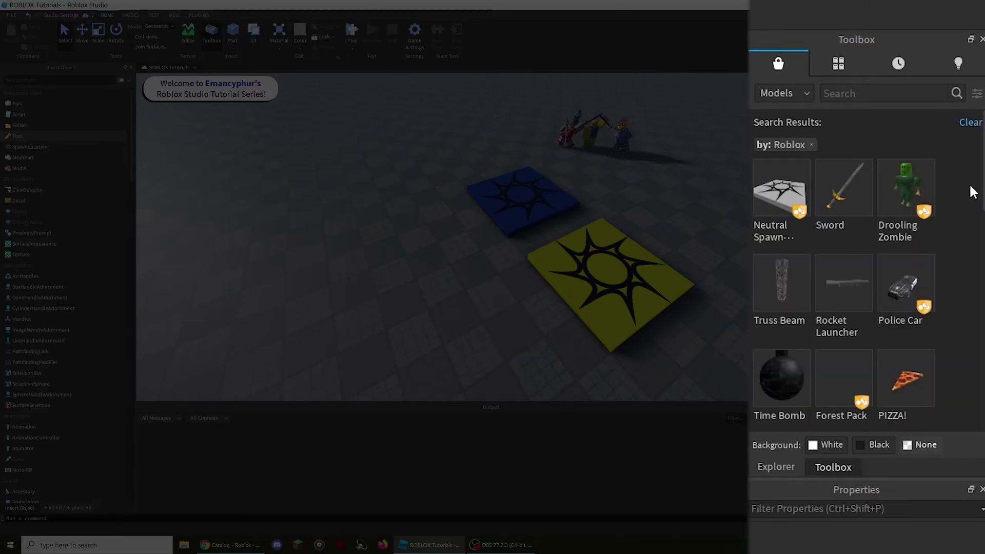
# Browse Roblox's Toolbox models and insert the PIZZA! tool into the StarterPack
pyautogui.scroll(-4, 964, 192)
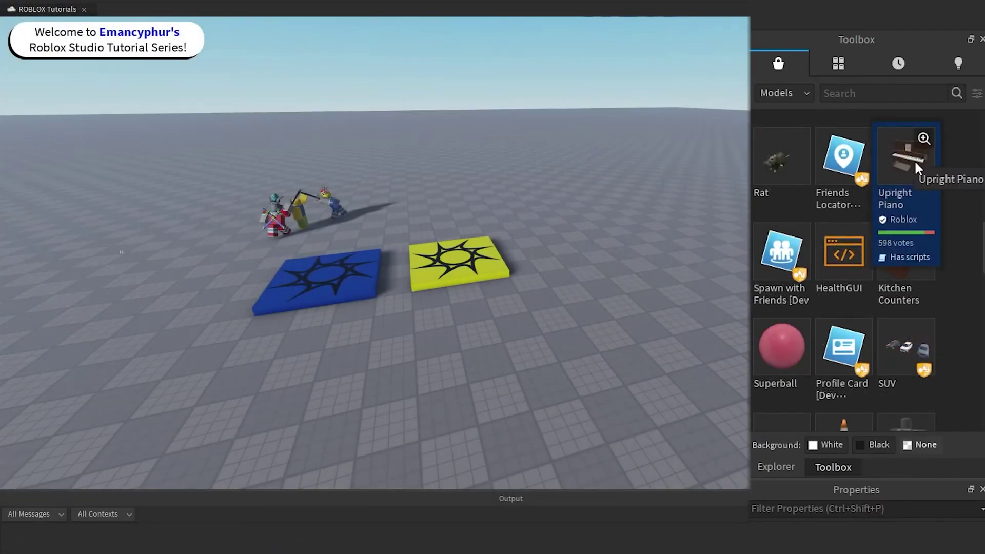
pyautogui.click(914, 159)
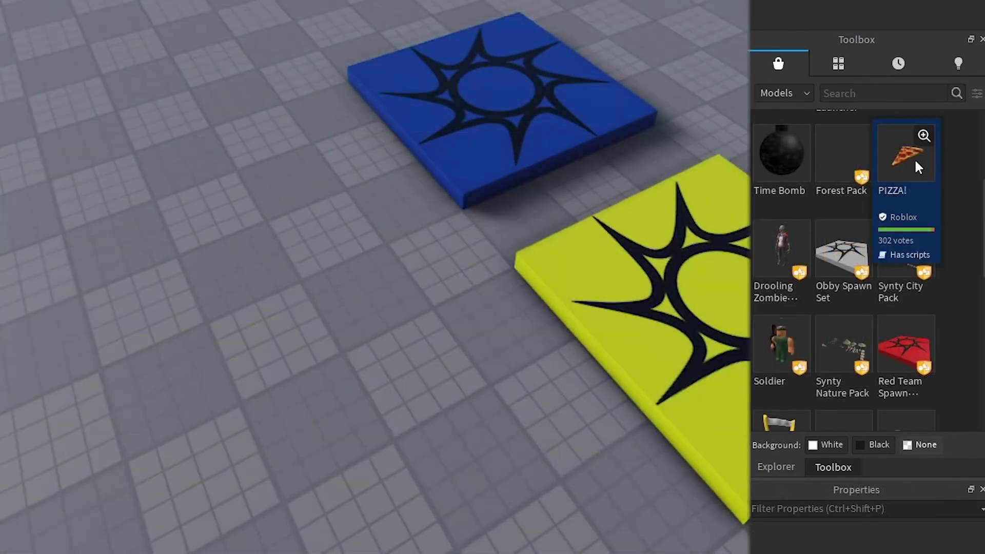
pyautogui.click(914, 158)
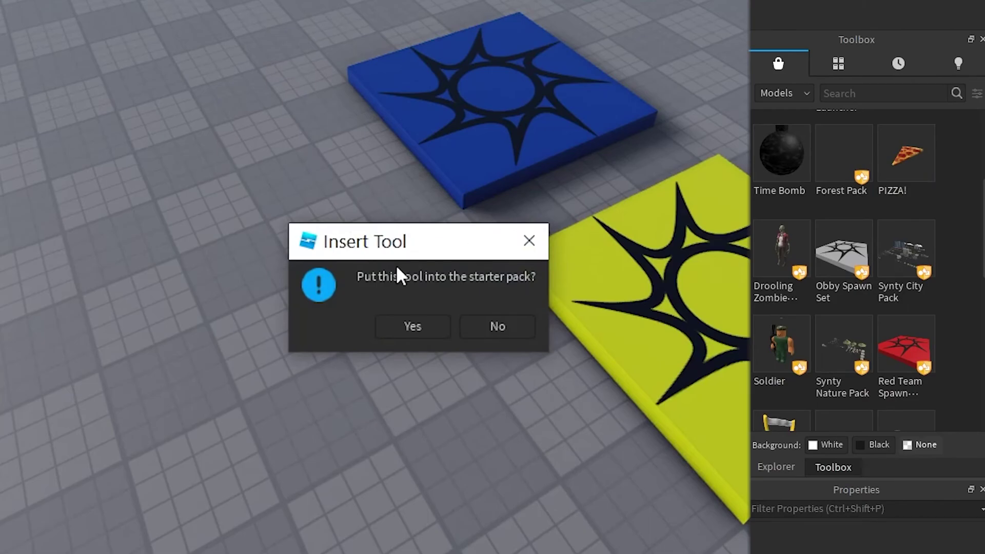
pyautogui.click(387, 327)
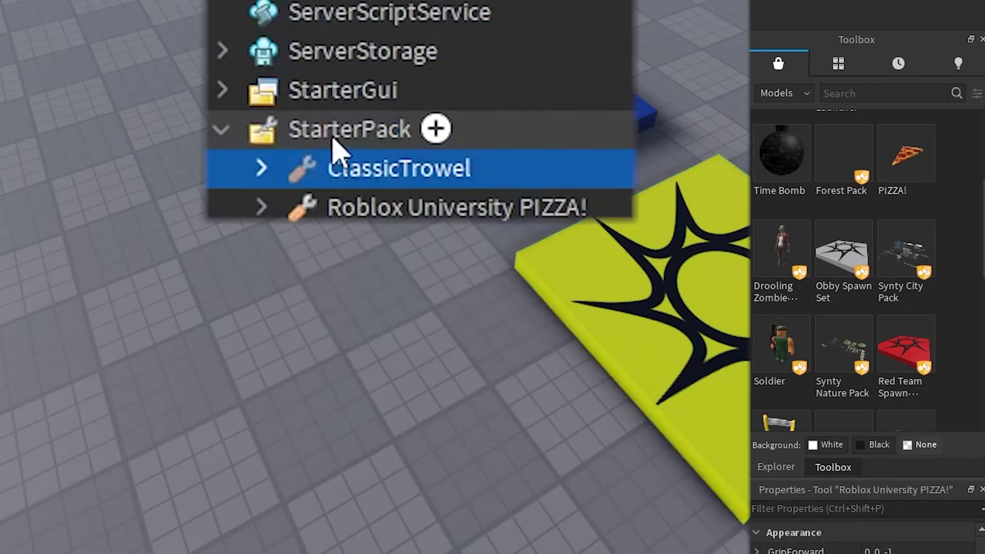
# Insert the Trowel tool from Roblox's models into the StarterPack and bring the Explorer back into view
pyautogui.scroll(-4, 959, 315)
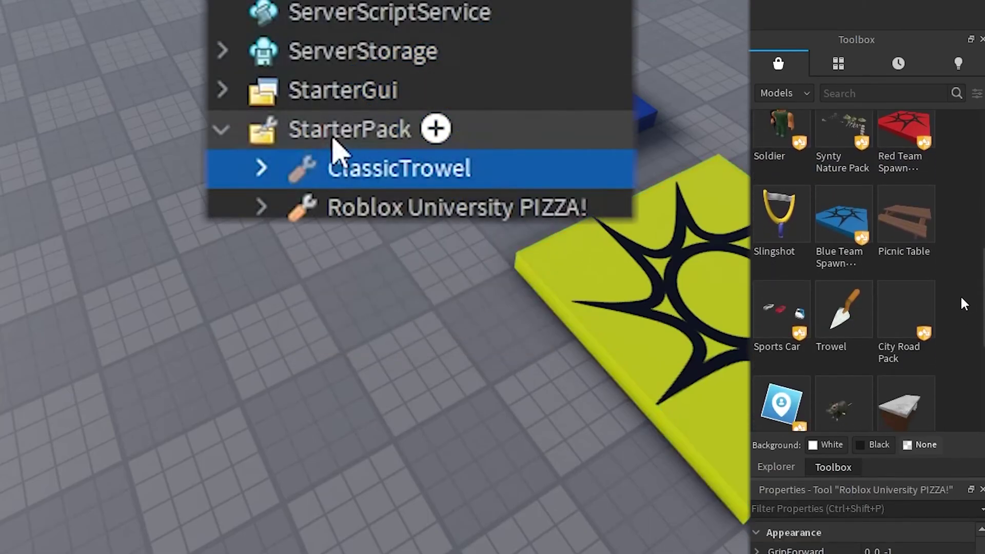
pyautogui.click(835, 322)
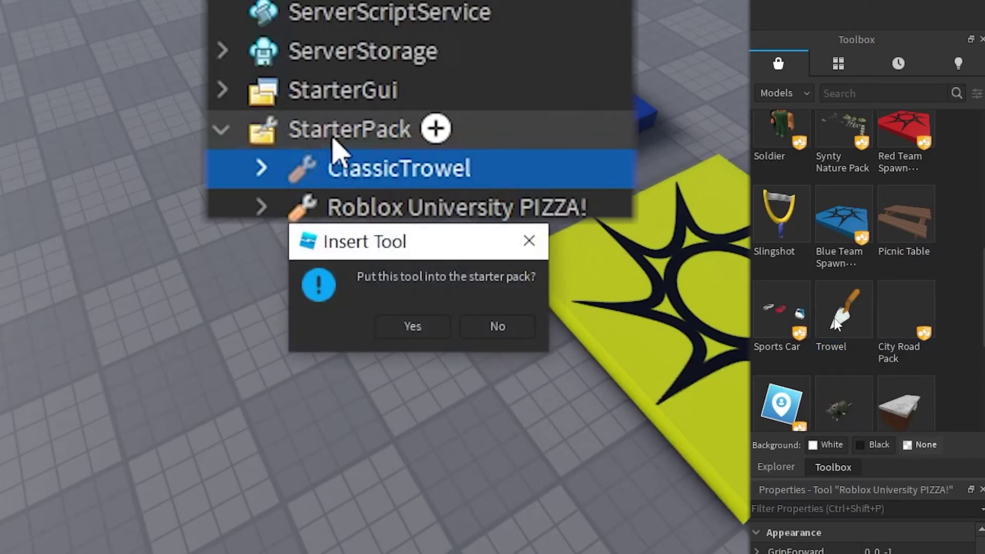
pyautogui.click(392, 322)
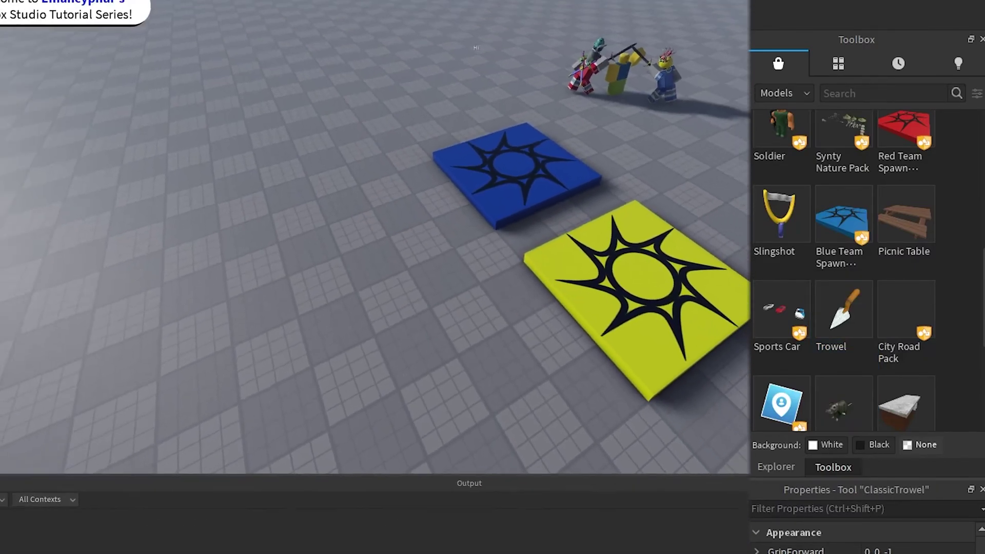
pyautogui.click(759, 466)
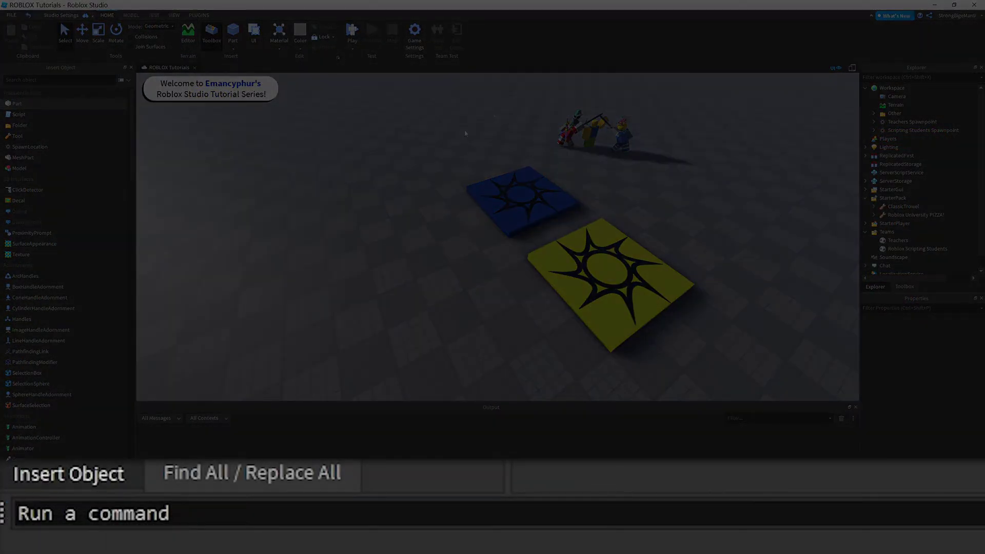
# Locate the Command Bar display option and put the focus in the command bar
pyautogui.click(174, 15)
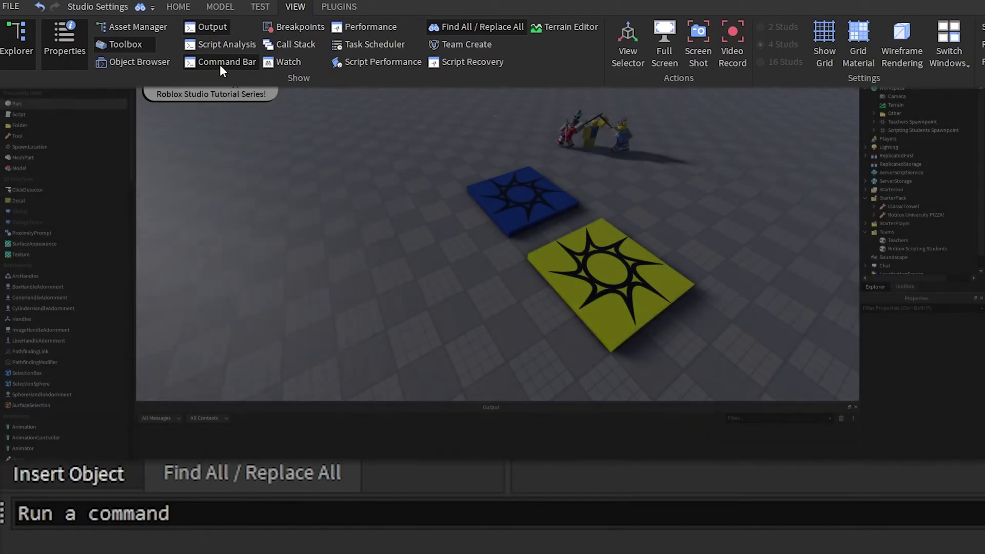
pyautogui.click(505, 513)
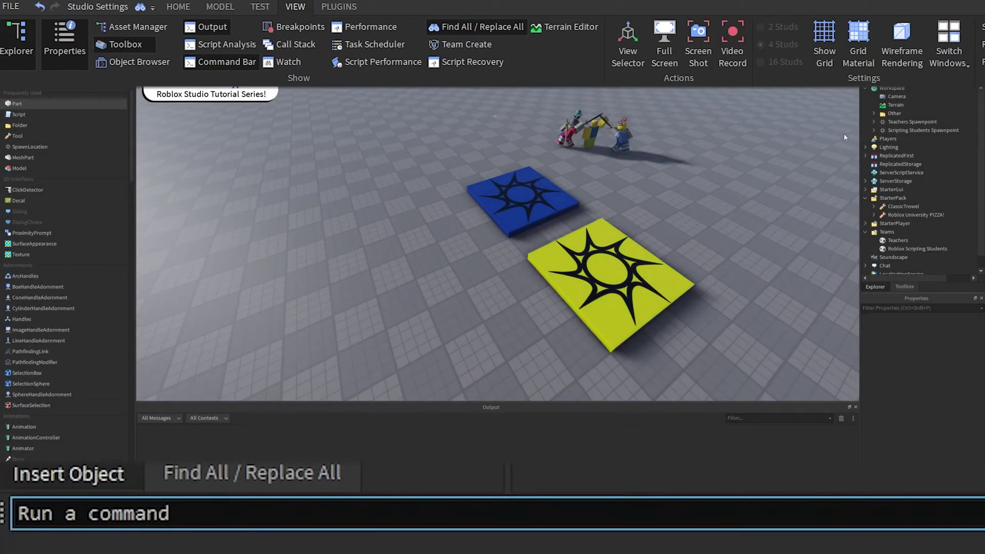
# Open the Episode 1 - Adding Tools Example script in the Other folder and examine its LoadAsset line and asset ID
pyautogui.click(873, 113)
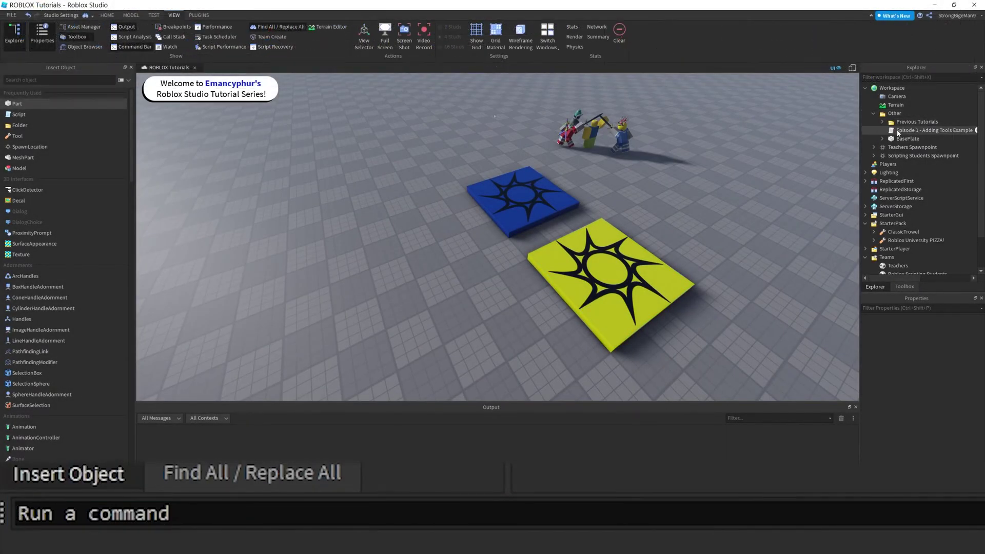
pyautogui.doubleClick(897, 131)
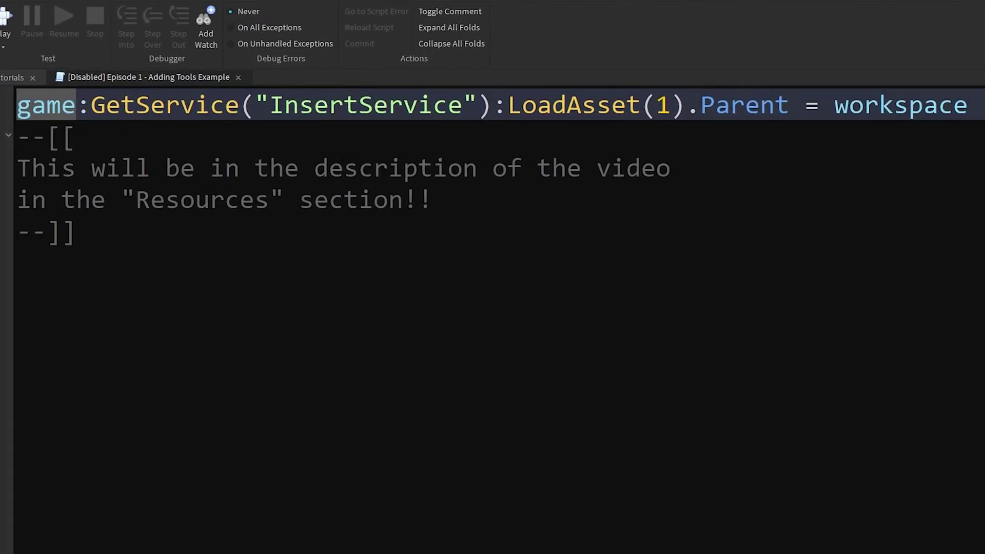
pyautogui.click(348, 140)
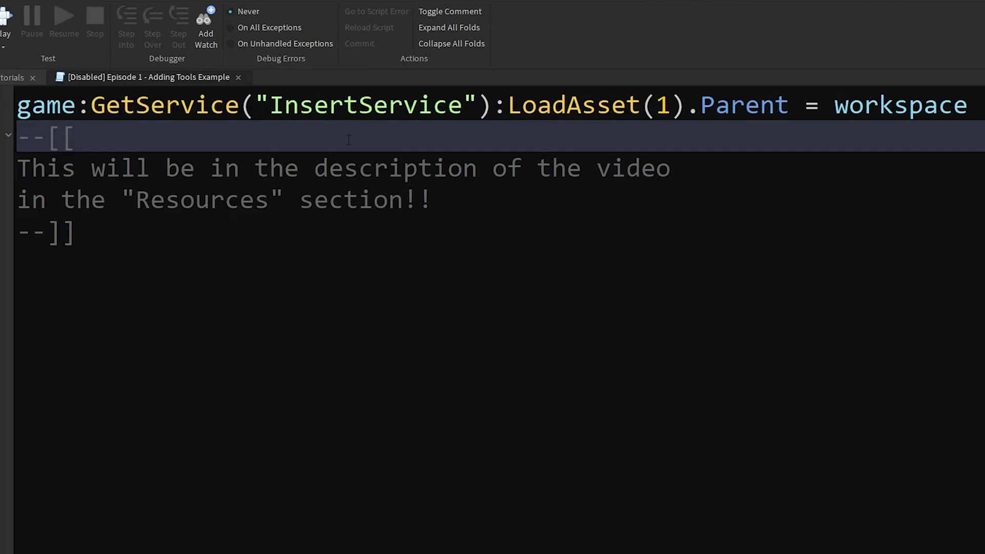
pyautogui.moveTo(17, 105); pyautogui.dragTo(973, 100)
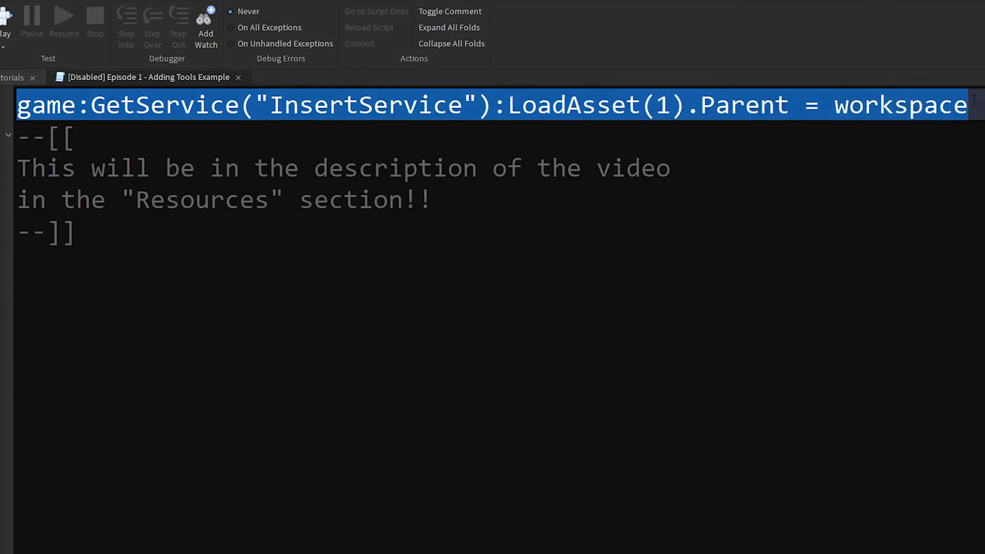
pyautogui.click(663, 105)
pyautogui.doubleClick(663, 105)
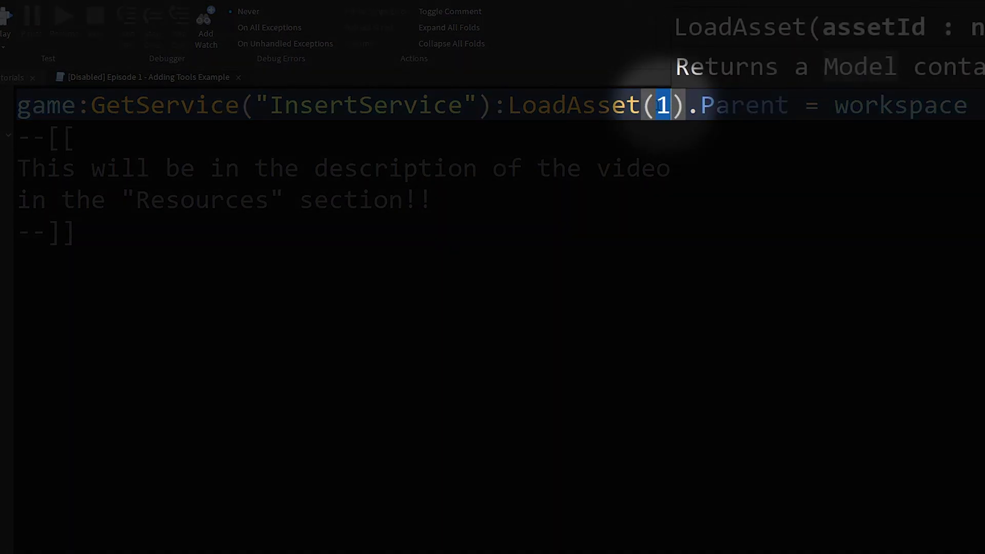
pyautogui.click(650, 136)
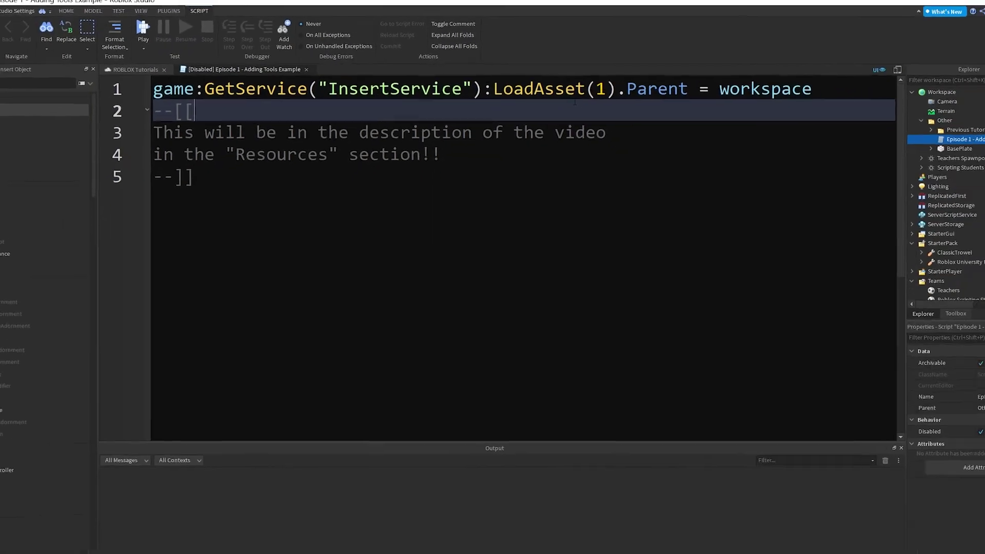
# Copy the script's InsertService LoadAsset line and paste it into the command bar
pyautogui.moveTo(17, 105); pyautogui.dragTo(972, 105)
pyautogui.rightClick(728, 94)
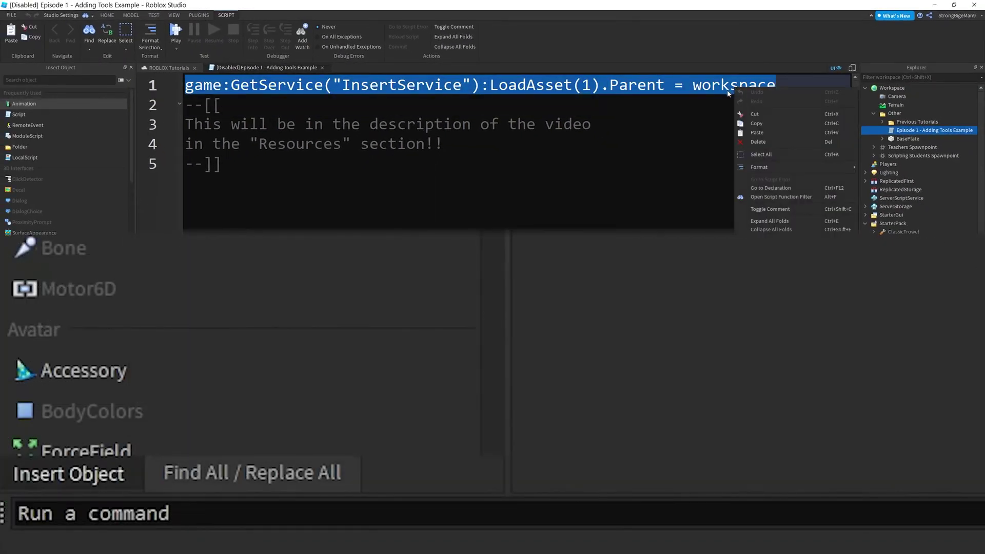
pyautogui.click(754, 124)
pyautogui.click(557, 97)
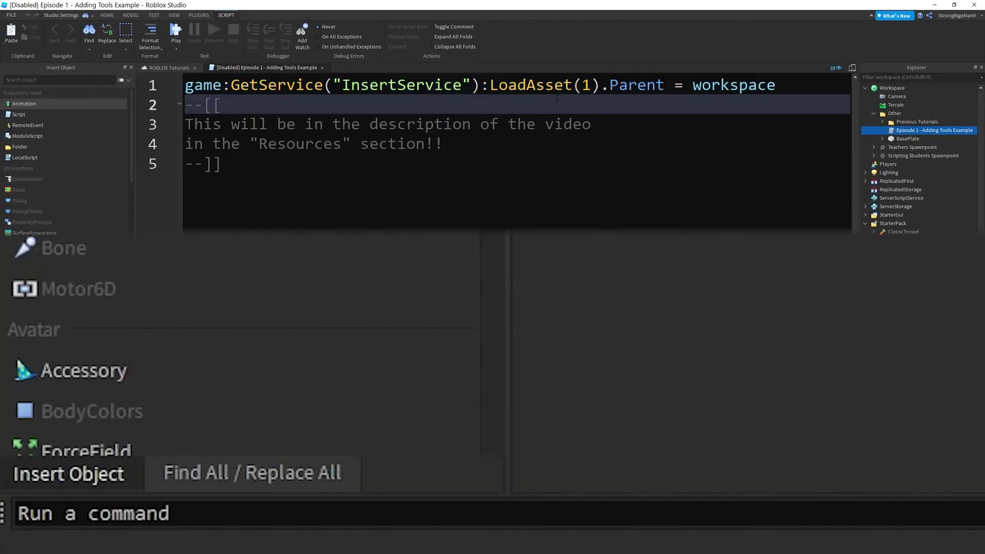
pyautogui.click(675, 516)
pyautogui.rightClick(675, 515)
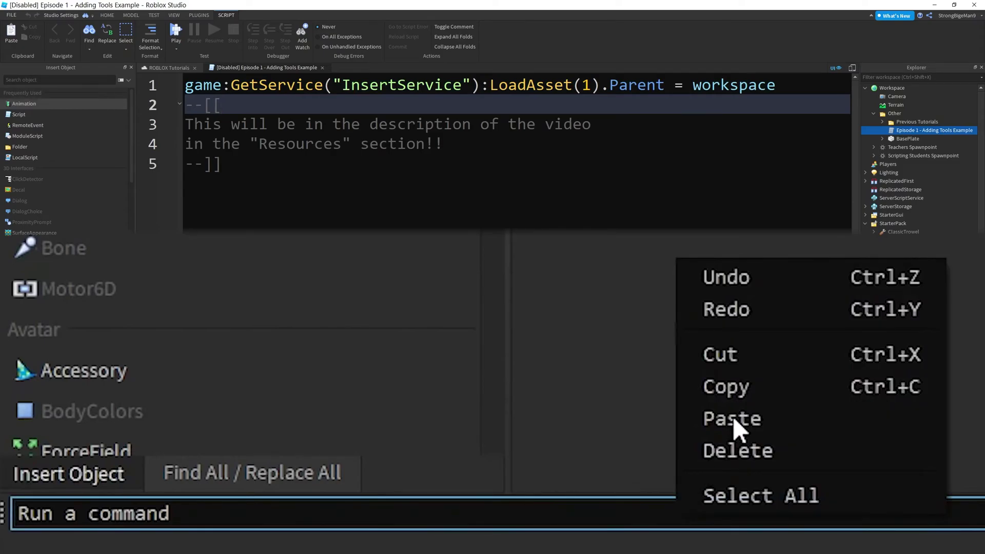
pyautogui.click(732, 419)
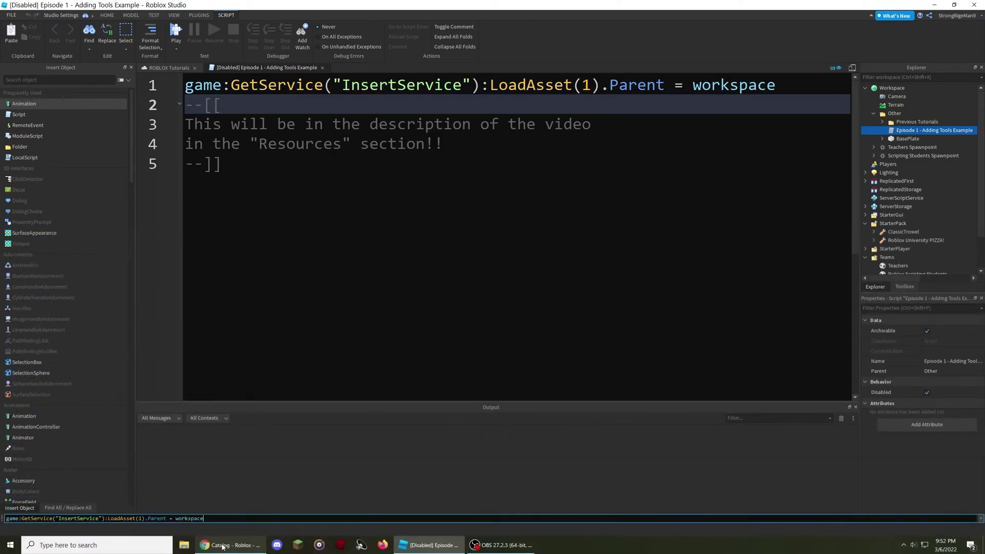
# Switch to Chrome, show the Bloxy Cola catalog page and copy the asset ID 10472779 from its URL
pyautogui.click(222, 545)
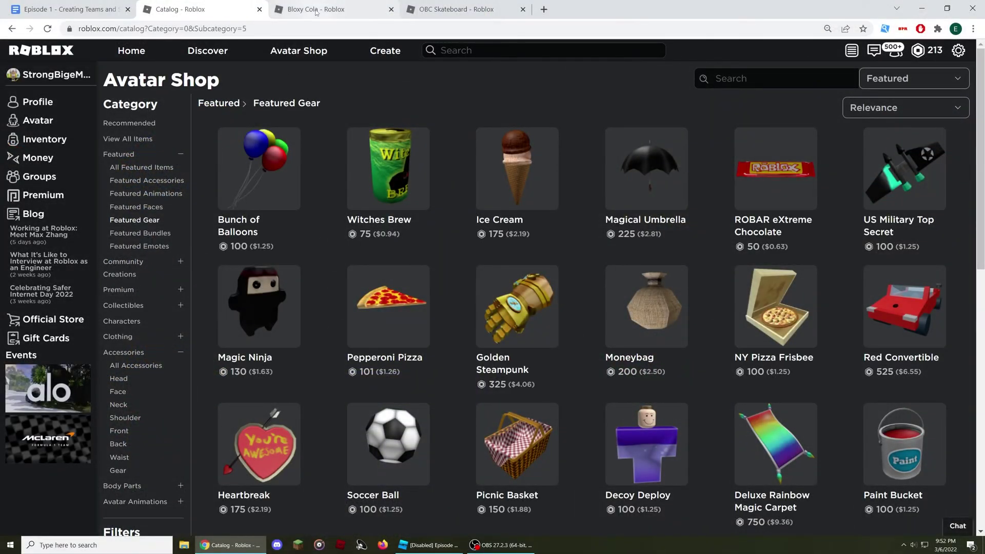
pyautogui.click(316, 10)
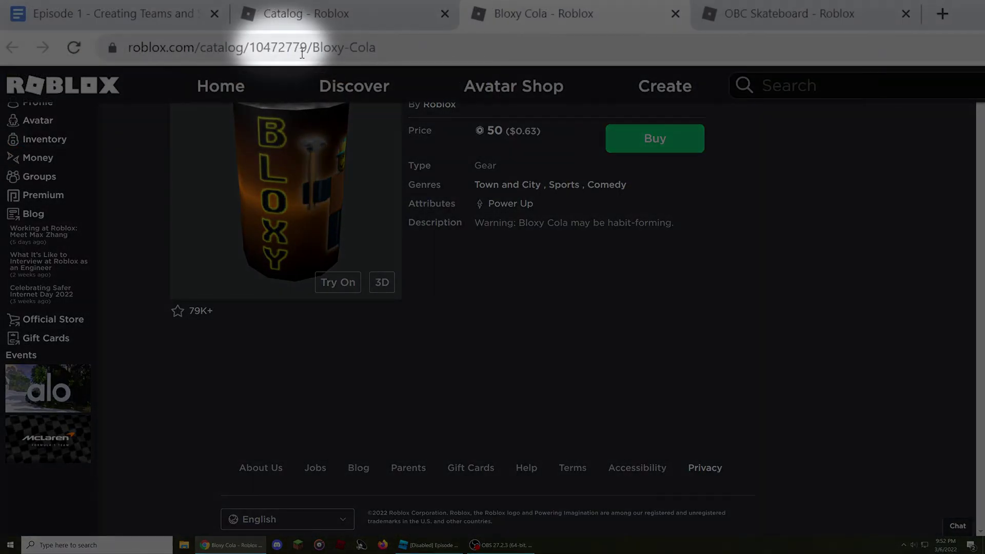
pyautogui.click(302, 54)
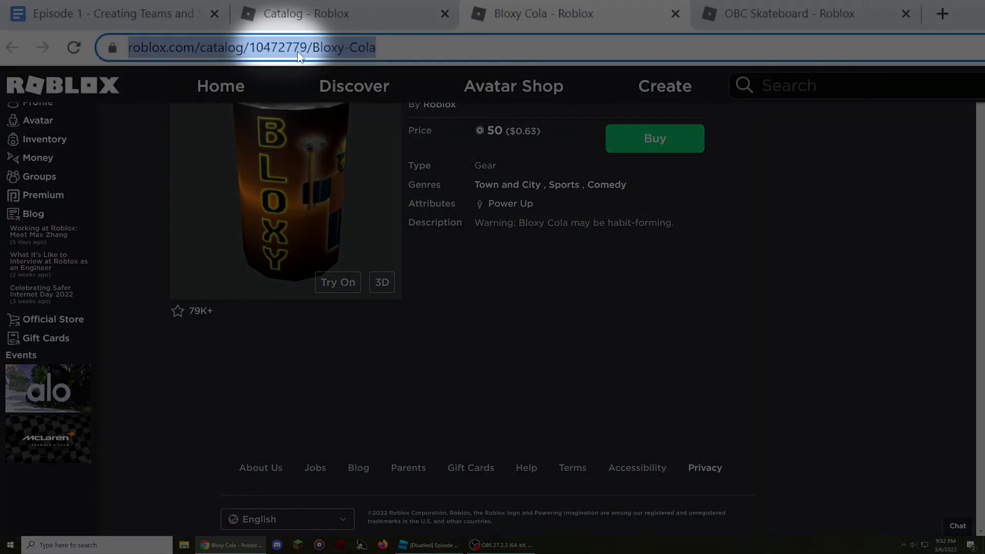
pyautogui.click(310, 49)
pyautogui.doubleClick(330, 49)
pyautogui.rightClick(354, 49)
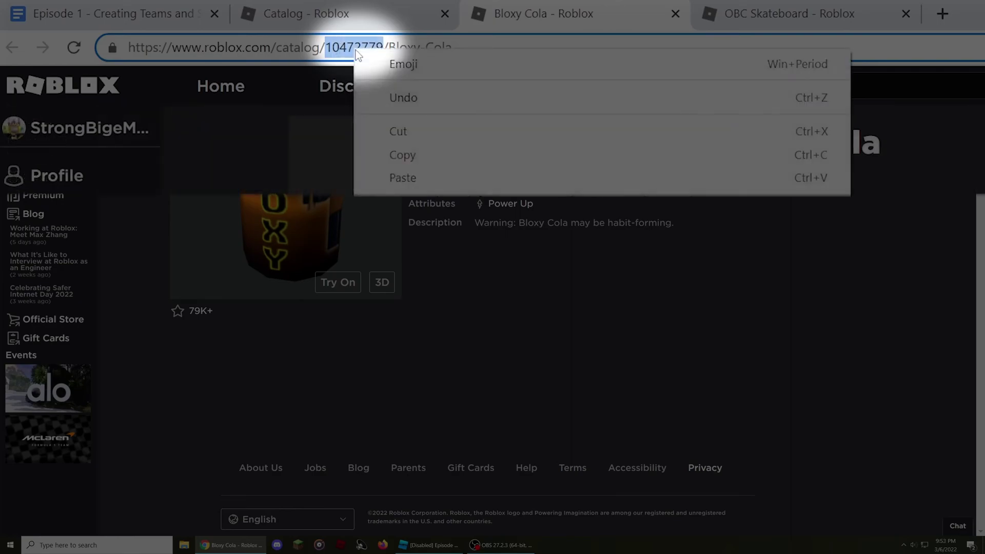
pyautogui.click(377, 154)
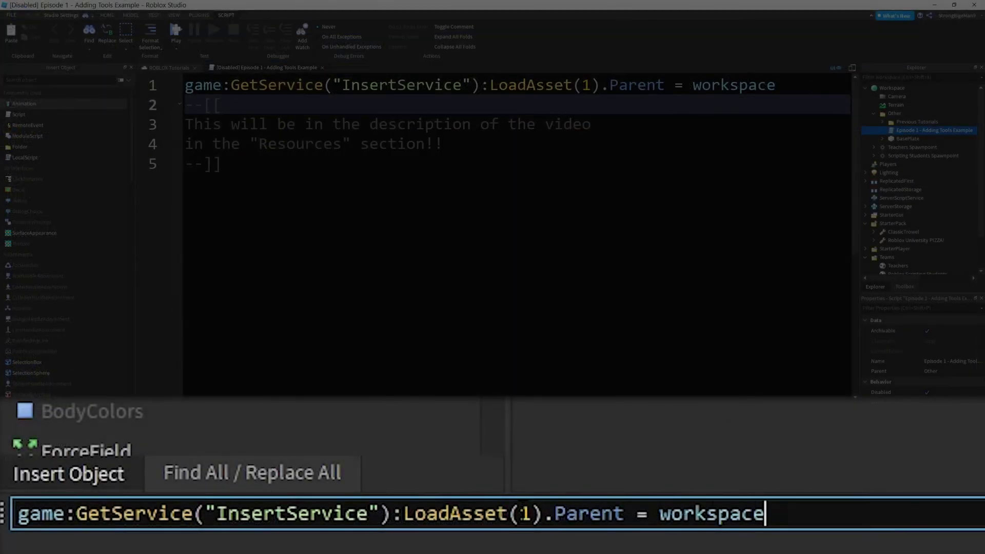
# Replace the LoadAsset ID in the command bar with 10472779 and run the command
pyautogui.doubleClick(524, 513)
pyautogui.rightClick(525, 515)
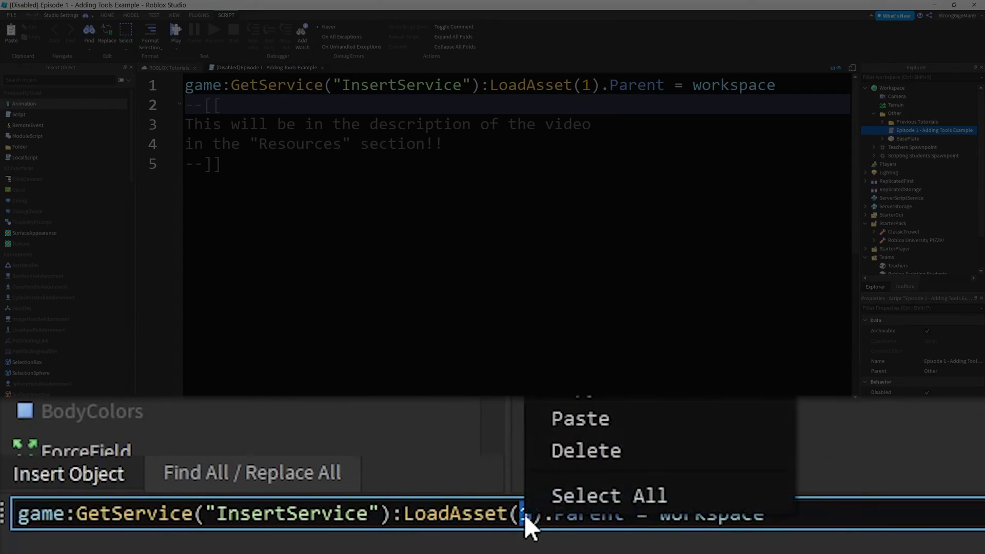
pyautogui.click(630, 419)
pyautogui.press('Return')
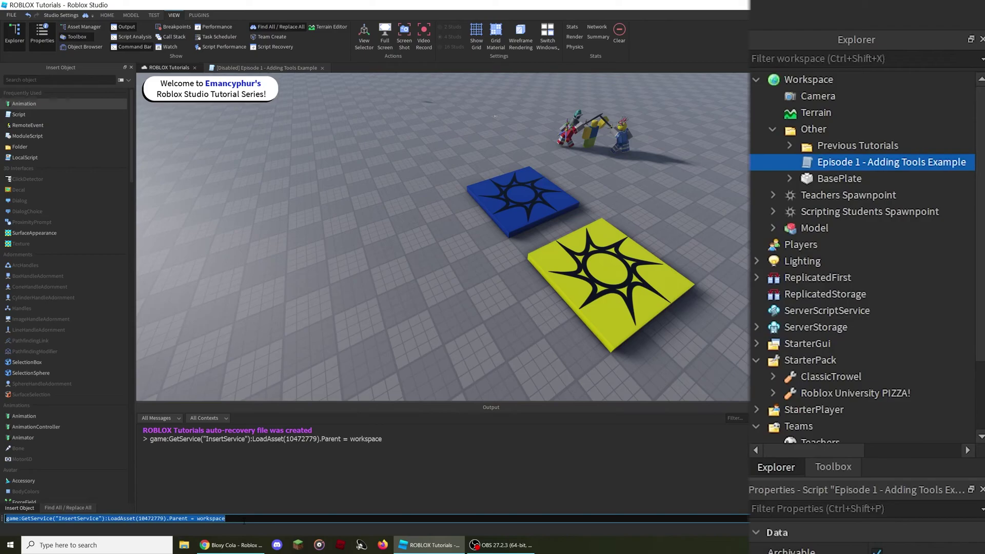
# Expand the loaded Models in Workspace and move the BloxyCola and OBCSkateboard tools into the StarterPack
pyautogui.moveTo(382, 247); pyautogui.dragTo(382, 246, button='right')
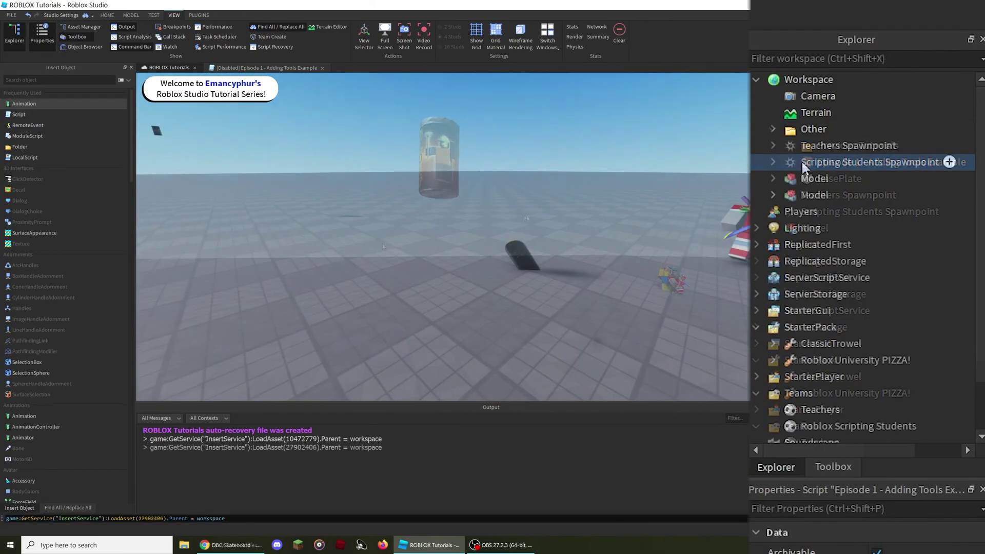
pyautogui.click(805, 179)
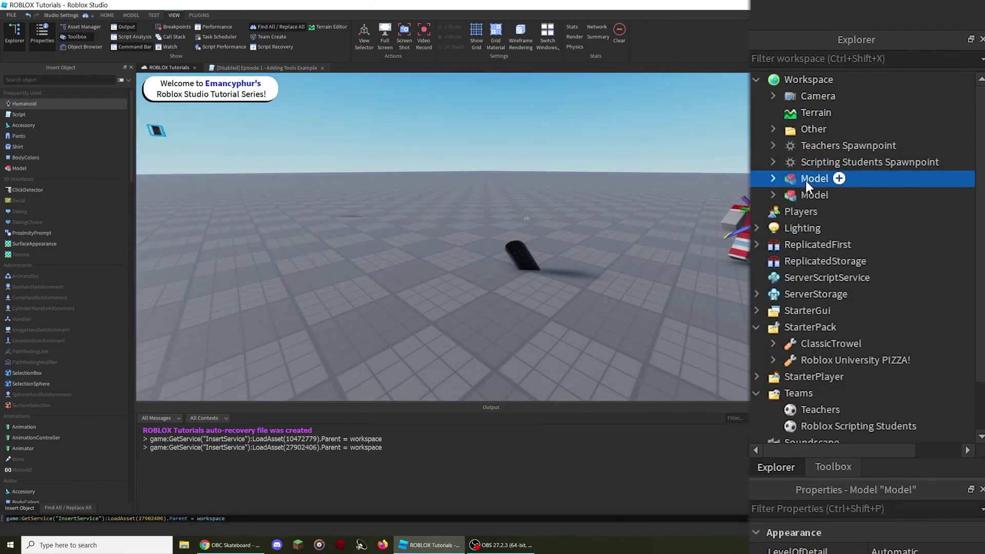
pyautogui.click(772, 178)
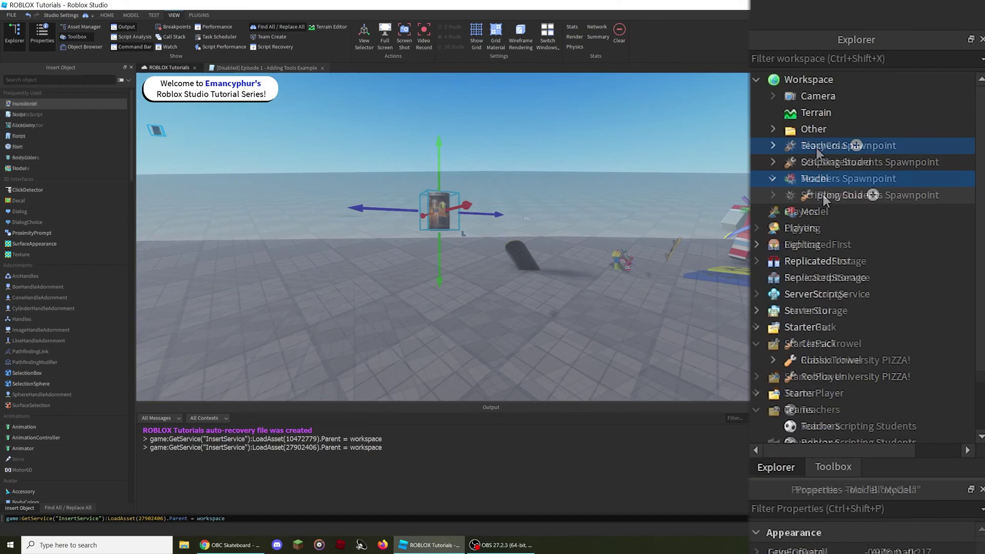
pyautogui.moveTo(821, 145); pyautogui.dragTo(819, 327)
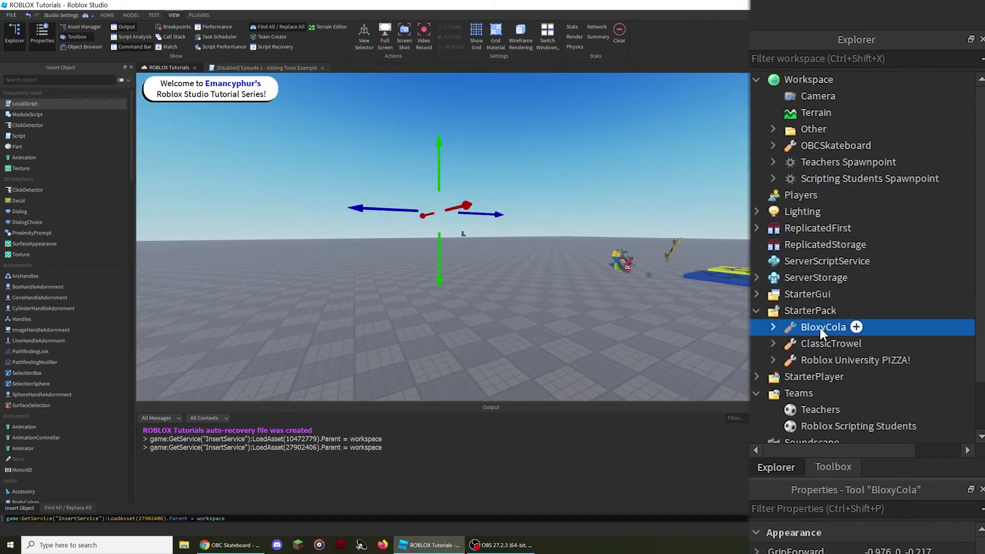
pyautogui.moveTo(813, 145); pyautogui.dragTo(810, 313)
pyautogui.moveTo(810, 313); pyautogui.dragTo(809, 311)
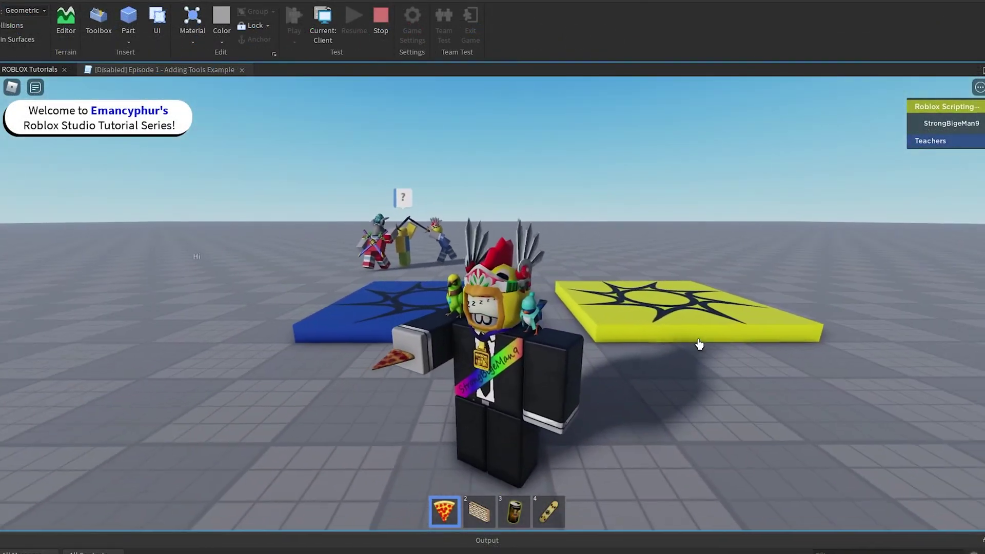
# Equip the ClassicTrowel in the playtest, use it once near the spawnpoints, and swap it for the Bloxy Cola
pyautogui.press('2')
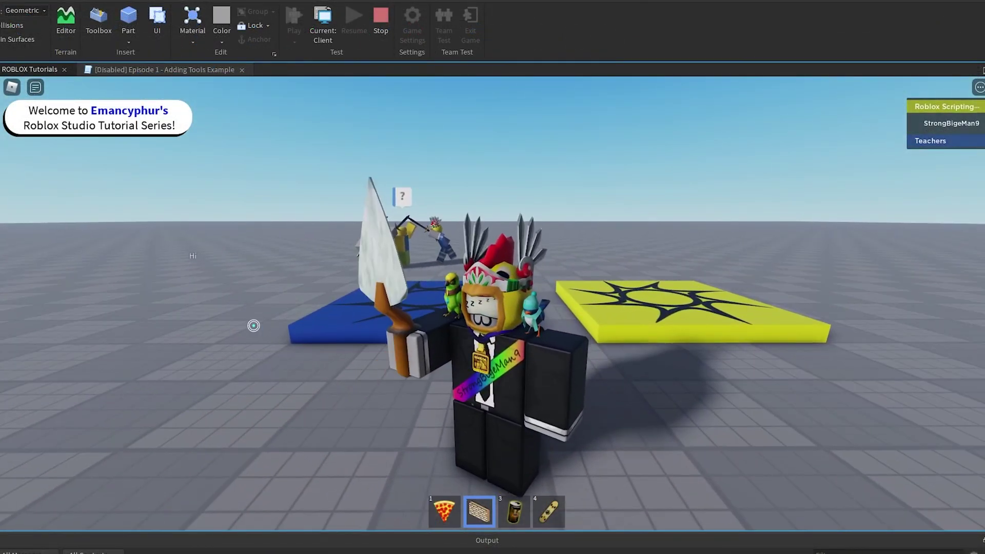
pyautogui.click(246, 330)
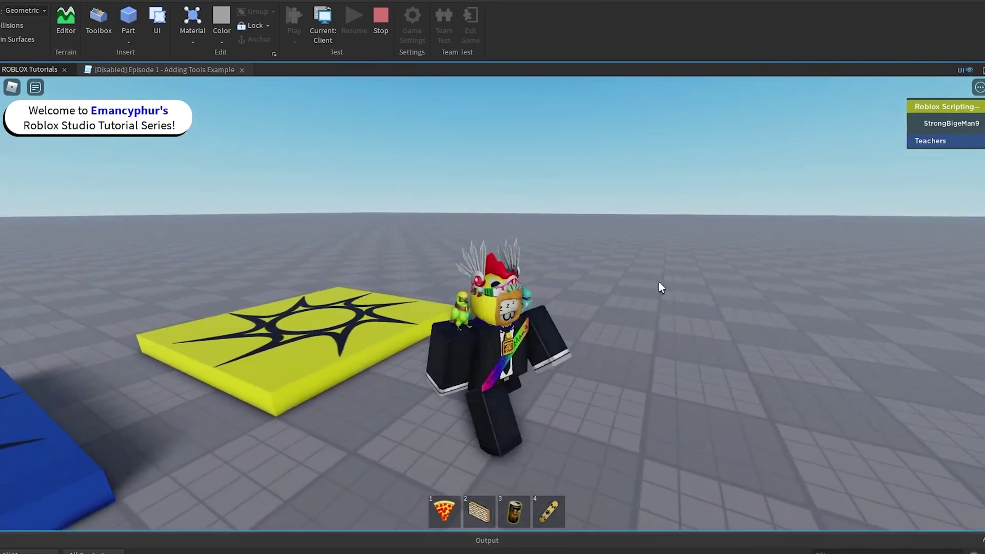
pyautogui.press('3')
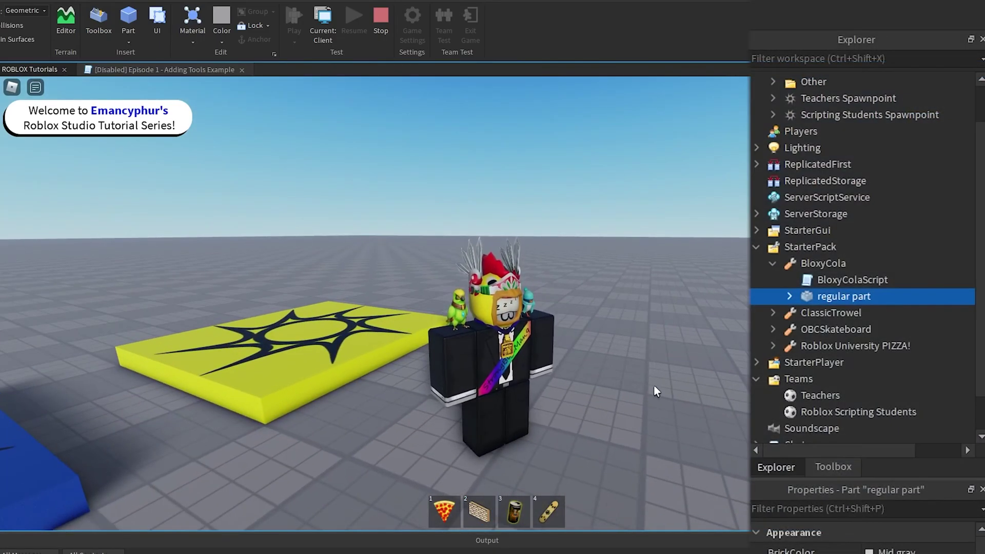
# Test switching between the trowel and the Bloxy Cola, and walk the character around with the Bloxy Cola equipped
pyautogui.press('3')
pyautogui.press('2')
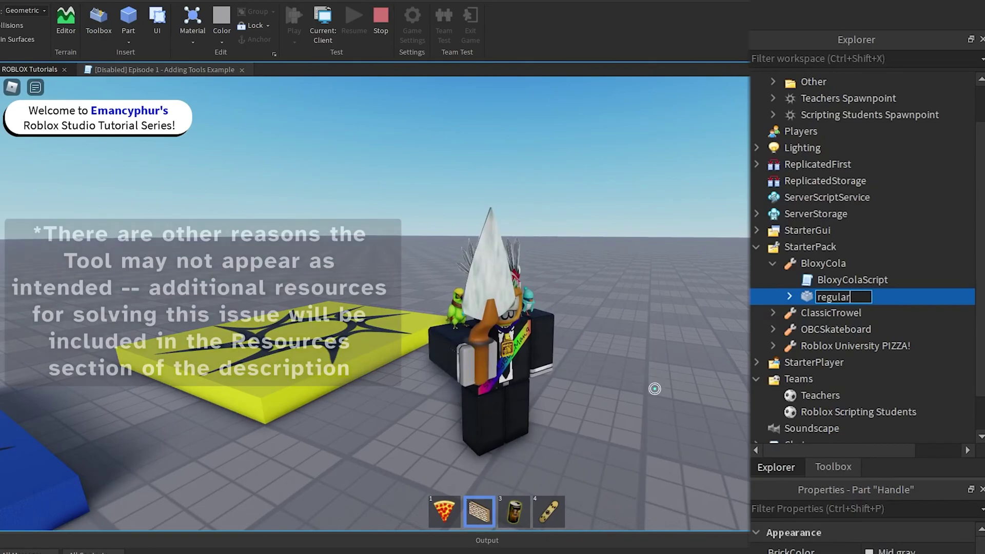
pyautogui.press('3')
pyautogui.press('3')
pyautogui.press('3')
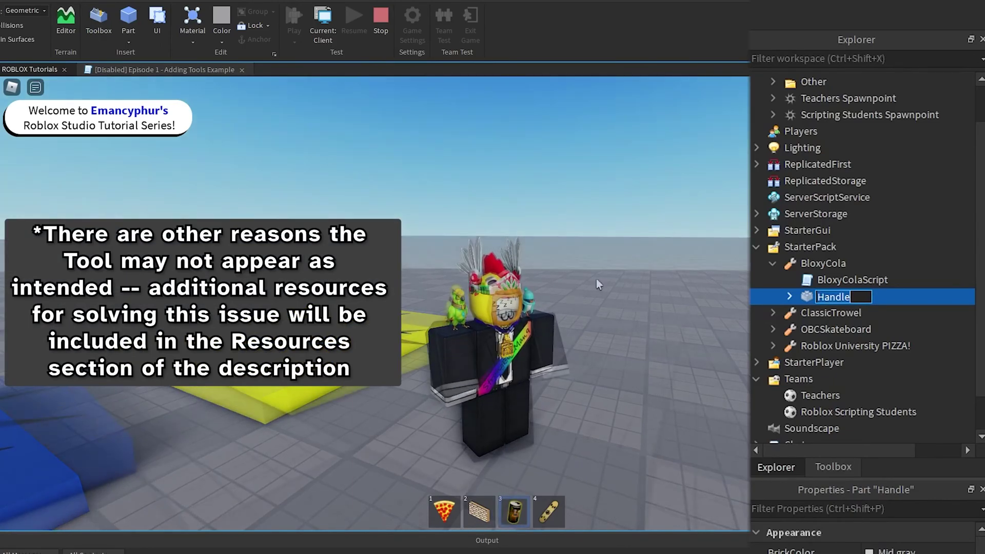
pyautogui.moveTo(596, 283); pyautogui.dragTo(596, 284, button='right')
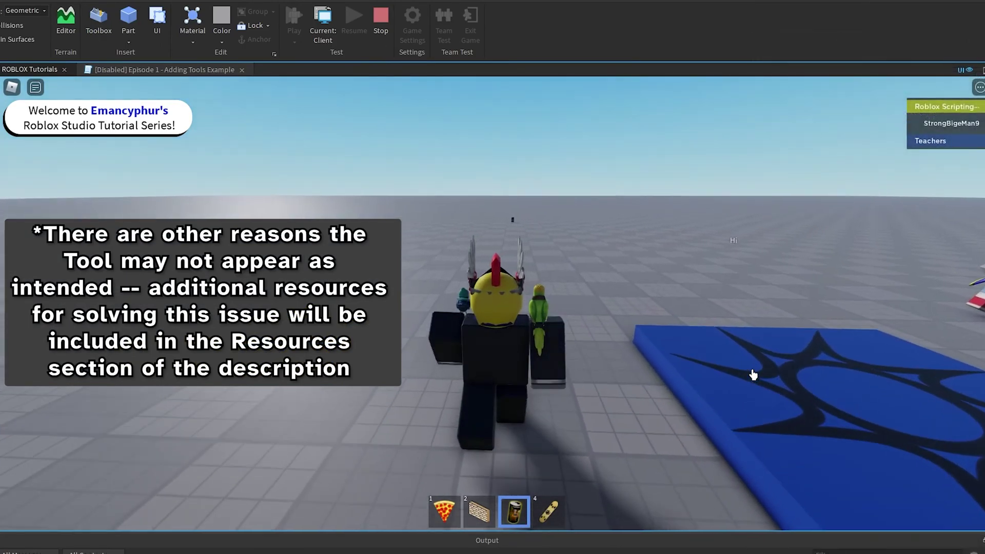
pyautogui.moveTo(753, 375); pyautogui.dragTo(753, 375, button='right')
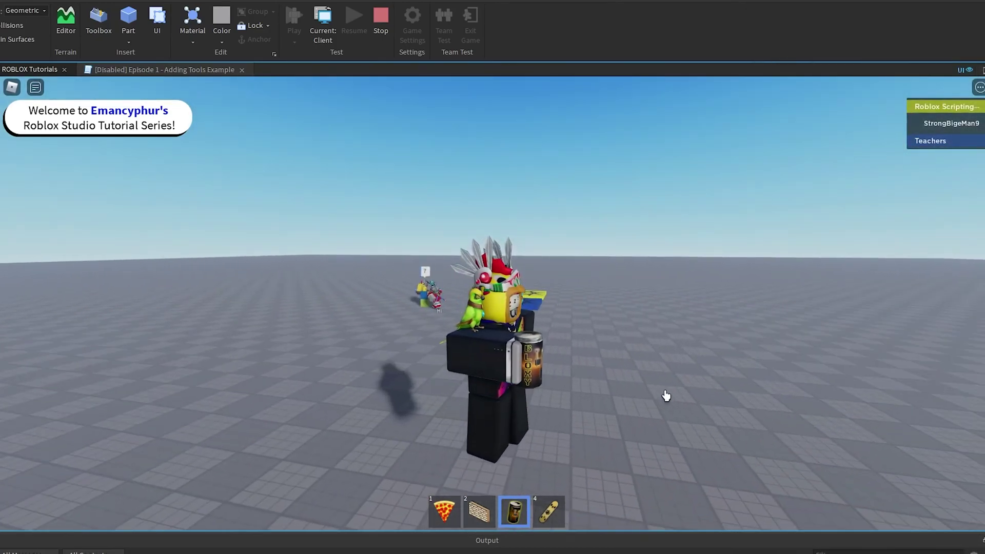
# Swap the Bloxy Cola for the pizza while moving the character, and equip the Bloxy Cola again
pyautogui.scroll(1, 665, 391)
pyautogui.press('3')
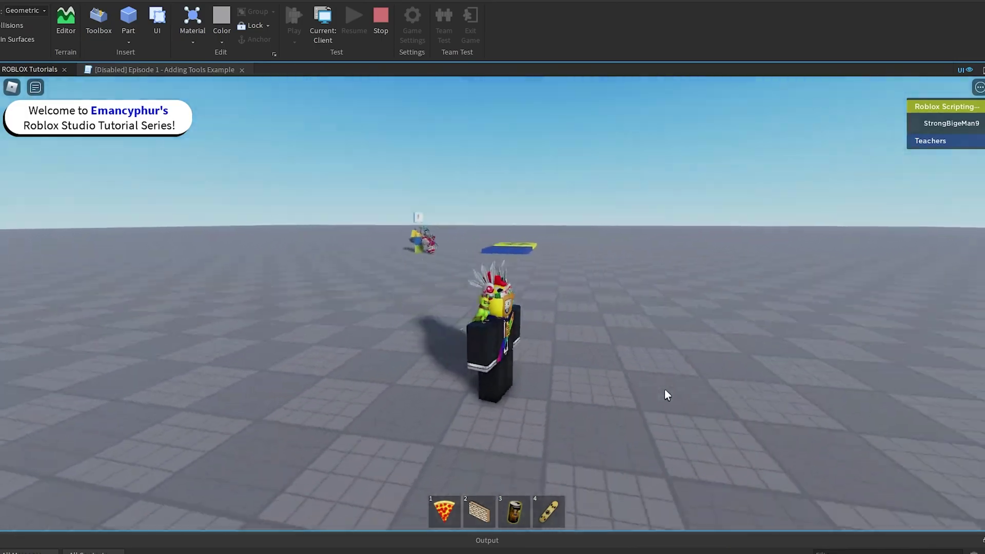
pyautogui.press('1')
pyautogui.press('s')
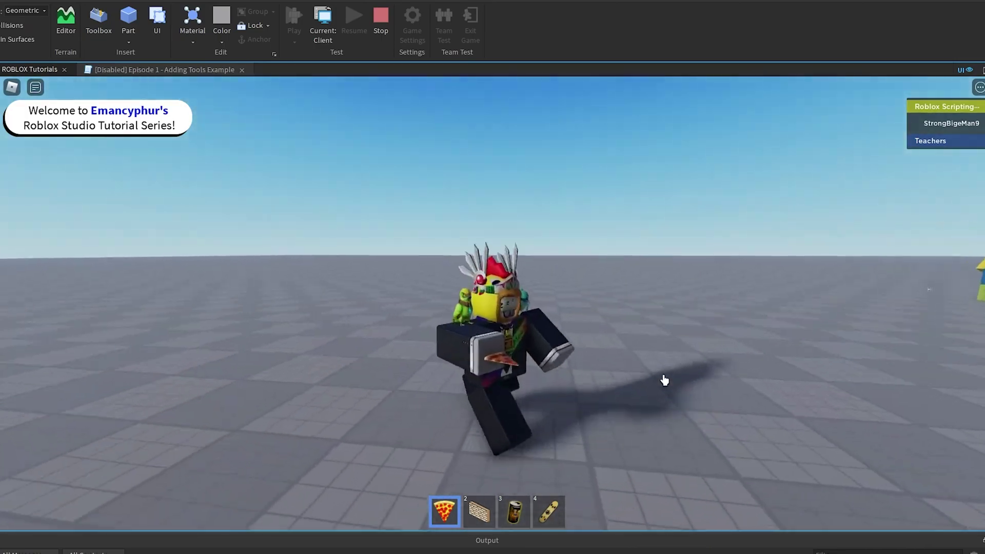
pyautogui.press('3')
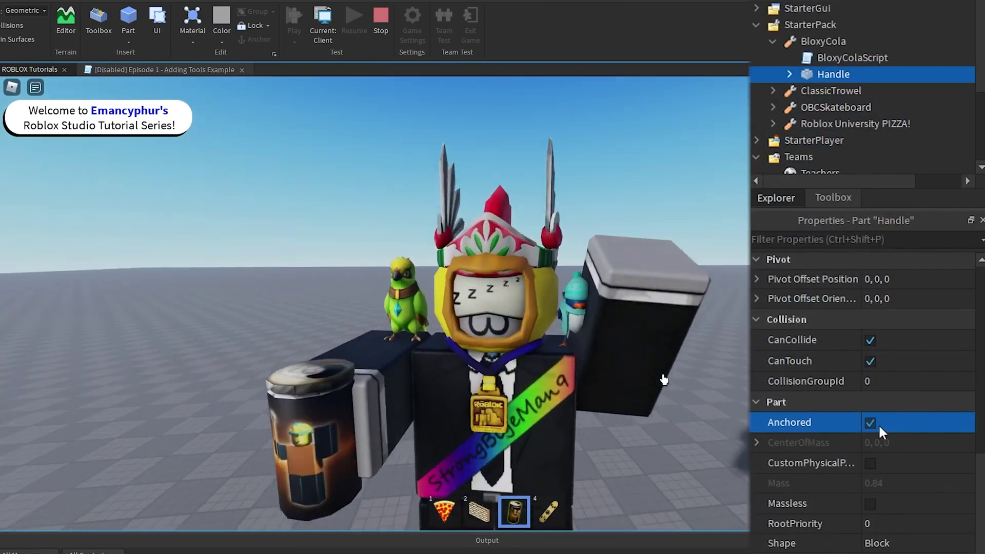
# Turn off Anchored for the Handle part of the BloxyCola tool in the StarterPack
pyautogui.click(870, 427)
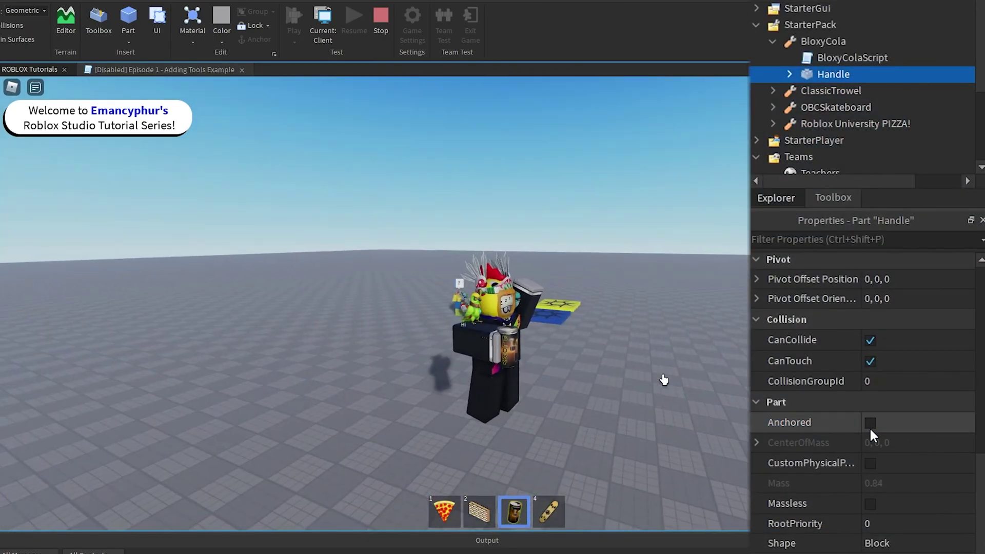
pyautogui.click(869, 426)
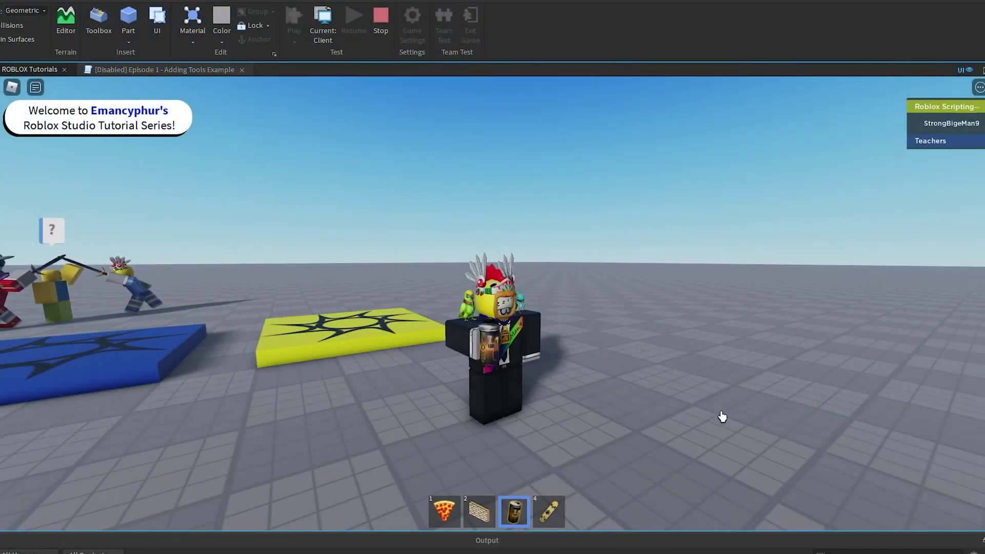
# Drop the equipped Bloxy Cola on the ground in the playtest and try the trowel
pyautogui.press('BackSpace')
pyautogui.moveTo(750, 415); pyautogui.dragTo(750, 414, button='right')
pyautogui.scroll(1, 751, 415)
pyautogui.press('2')
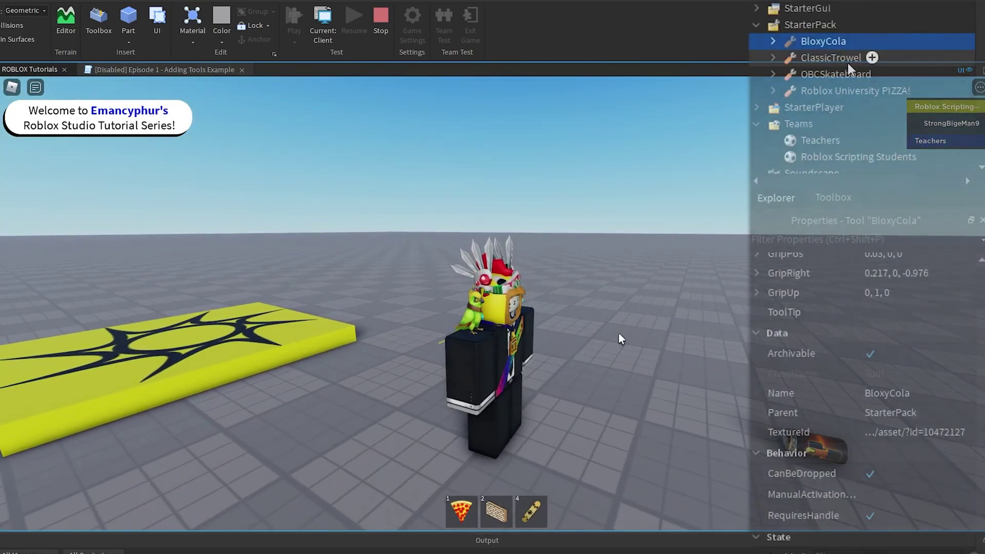
# Turn off CanBeDropped for the ClassicTrowel tool in the StarterPack
pyautogui.click(827, 57)
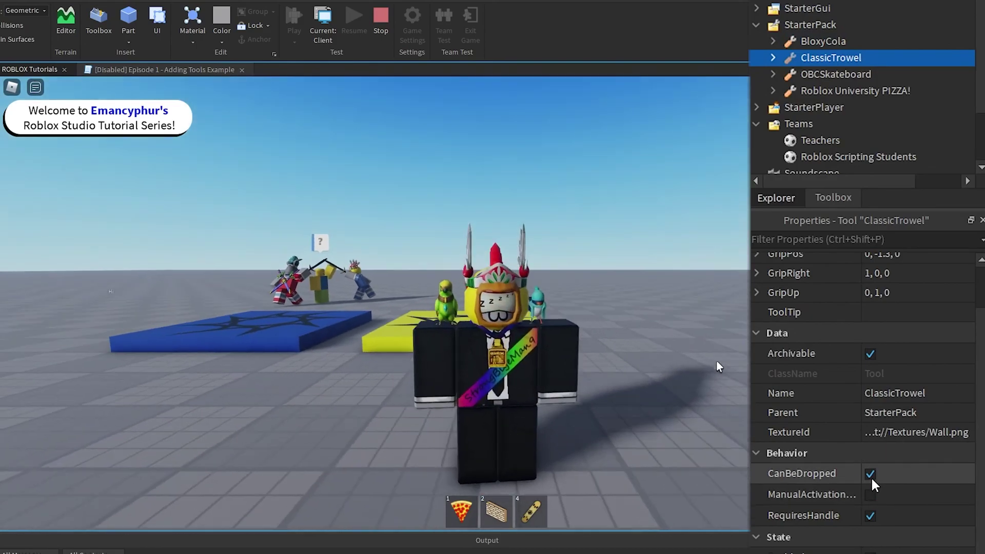
pyautogui.click(870, 475)
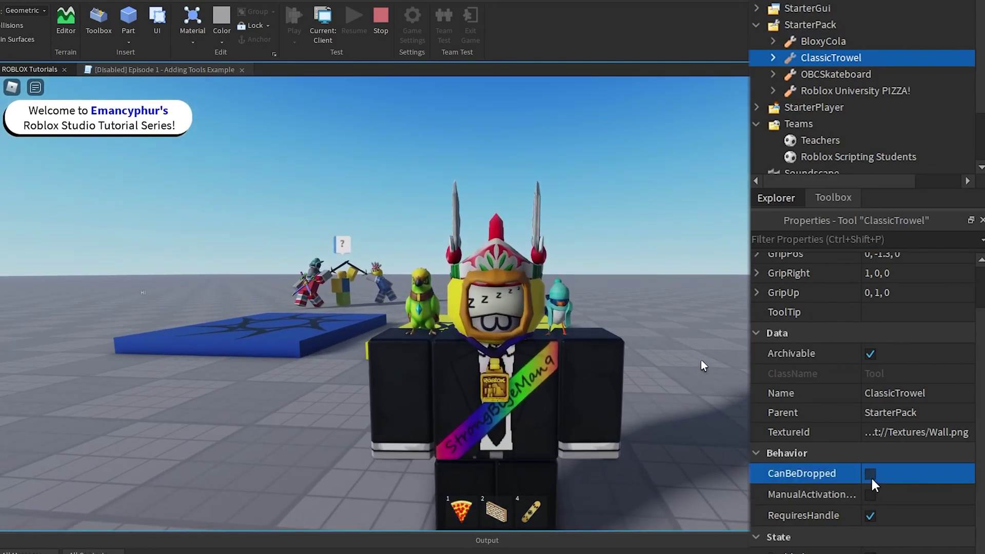